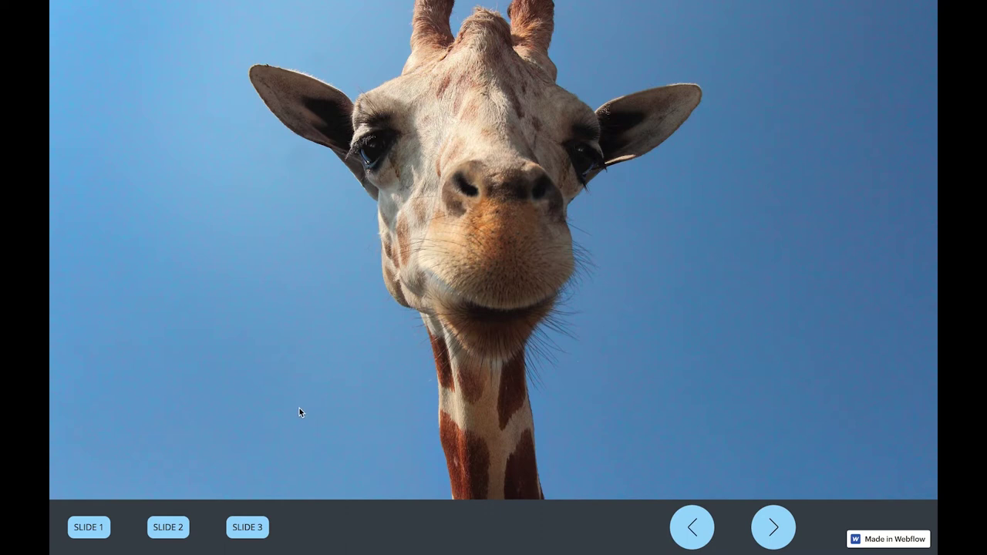
Step: Test the published slider by jumping to Slide 2 and Slide 3, then using the previous and next arrows
left_click(177, 530)
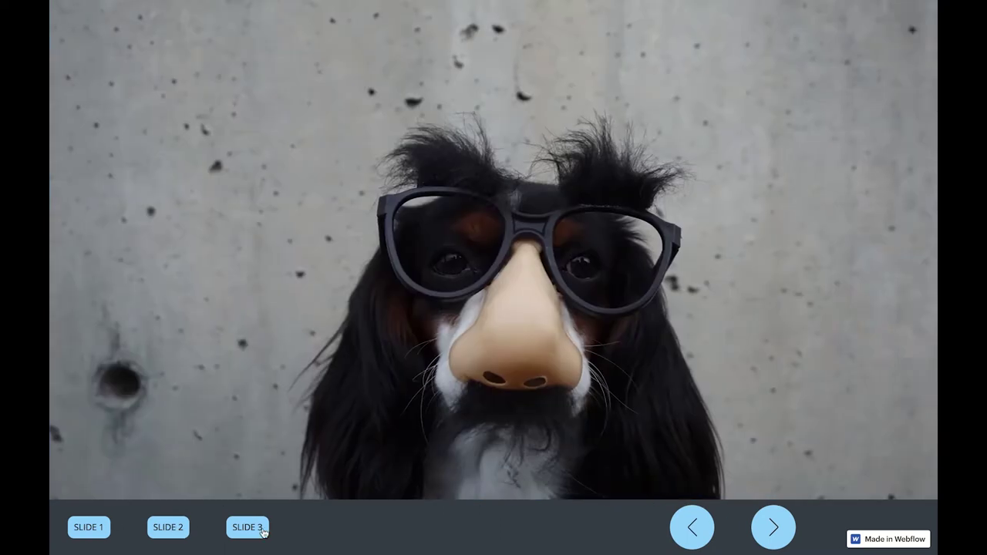
left_click(261, 531)
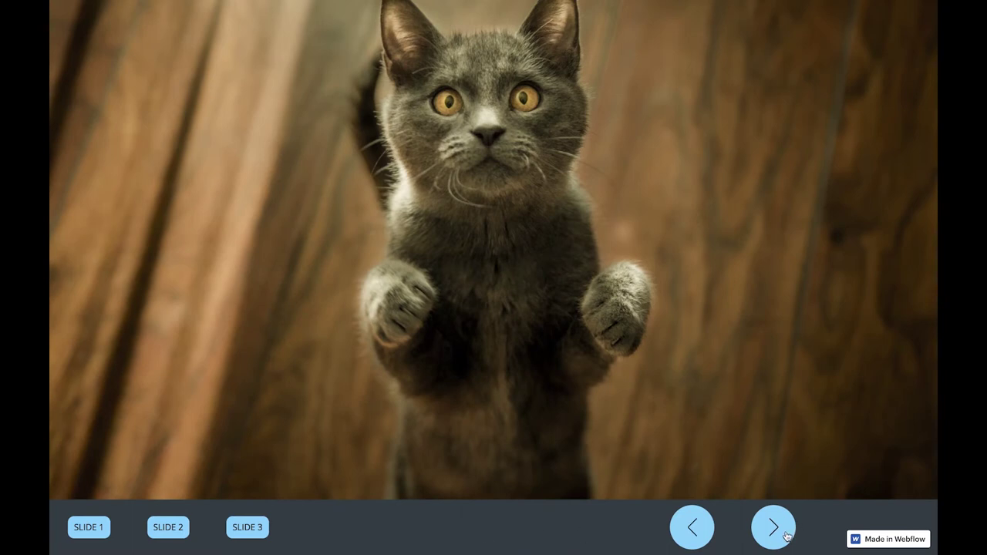
left_click(696, 530)
left_click(773, 532)
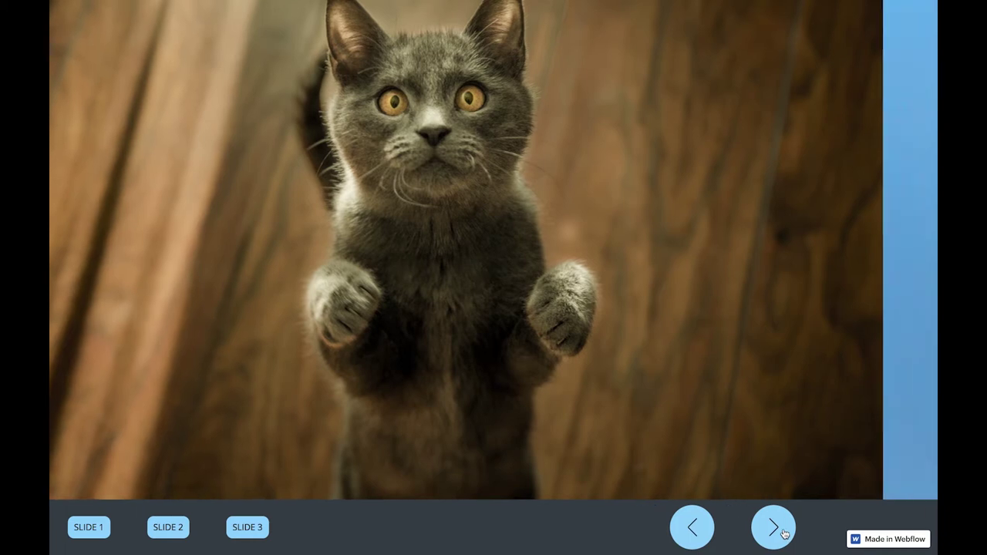
left_click(783, 533)
Step: Advance the published slider once more to the dog slide
left_click(783, 534)
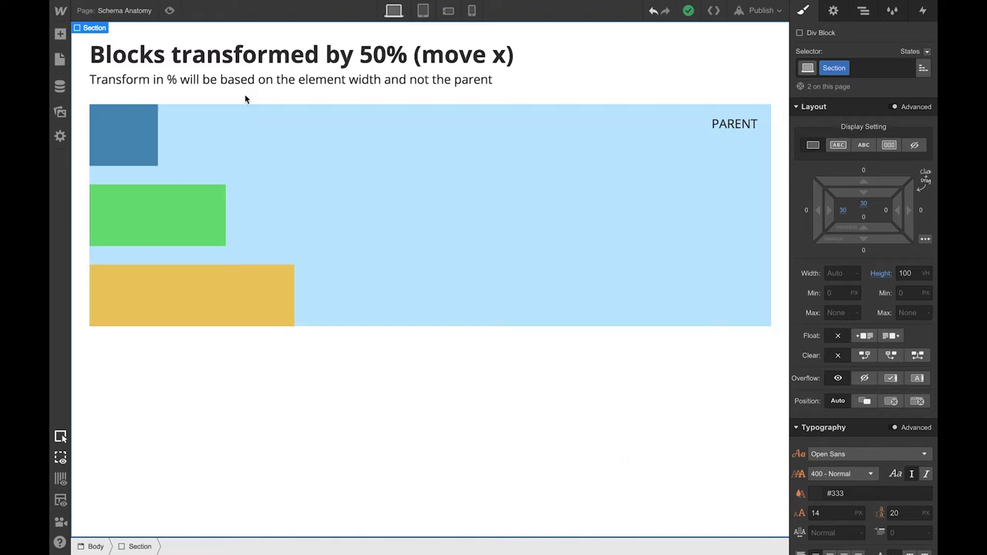
Step: Preview the 50% move-x block demo to watch the blocks move
left_click(170, 10)
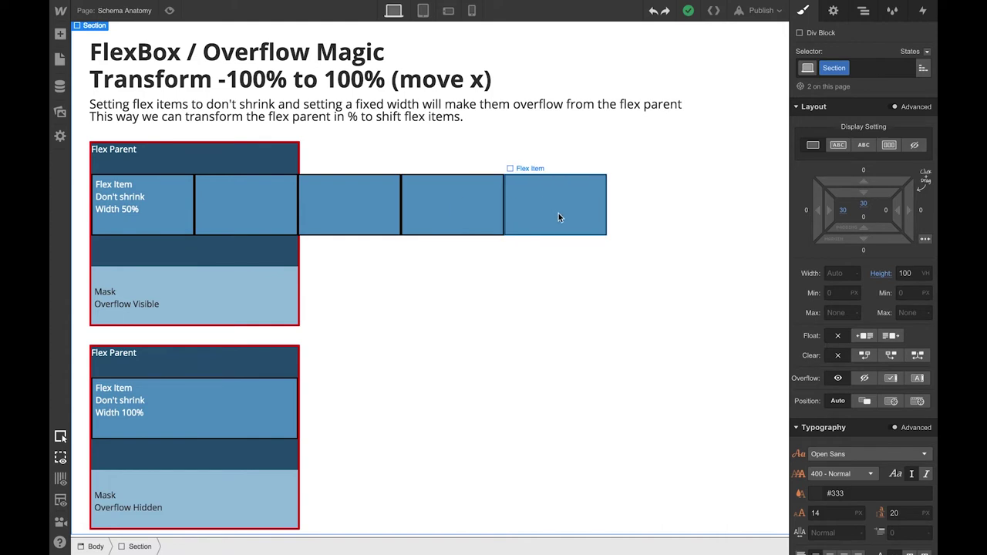
Step: Preview the FlexBox / Overflow Magic demo animating, scrolling through the page
scroll(332, 347, "up", 1)
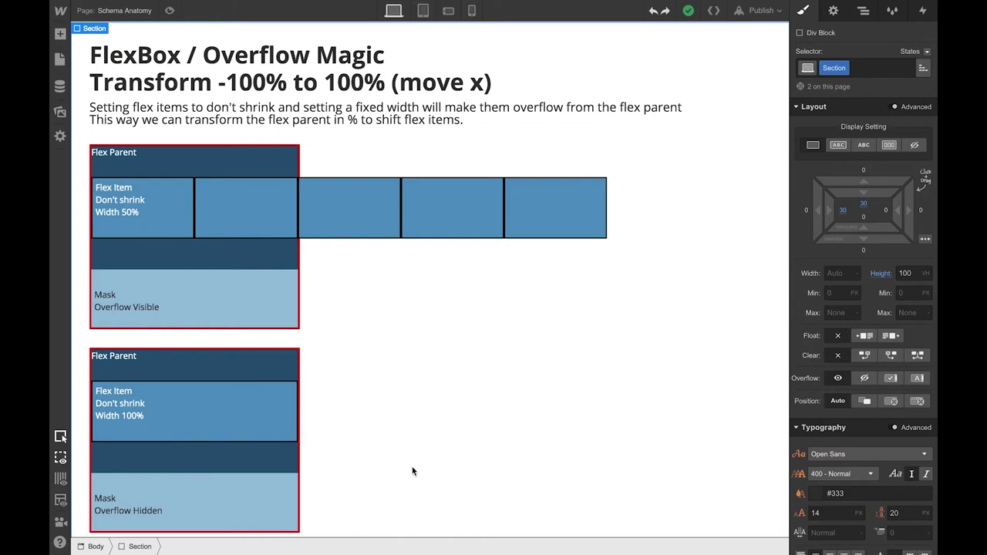
scroll(433, 246, "down", 1)
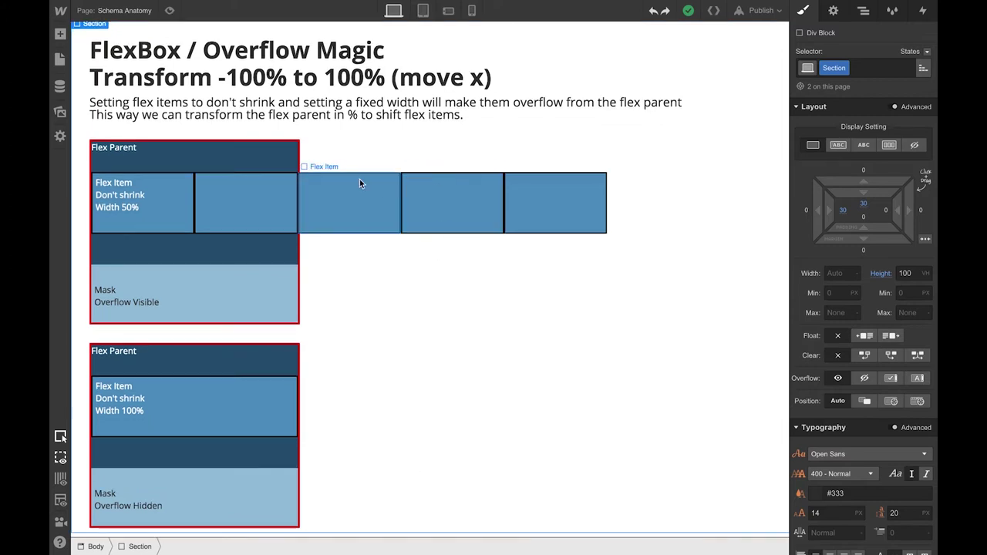
left_click(169, 10)
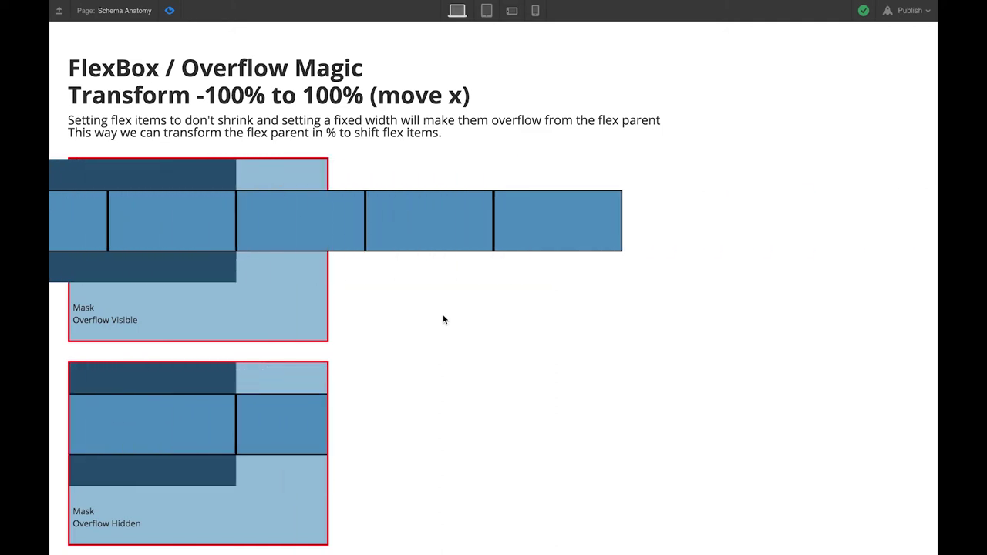
scroll(443, 318, "down", 5)
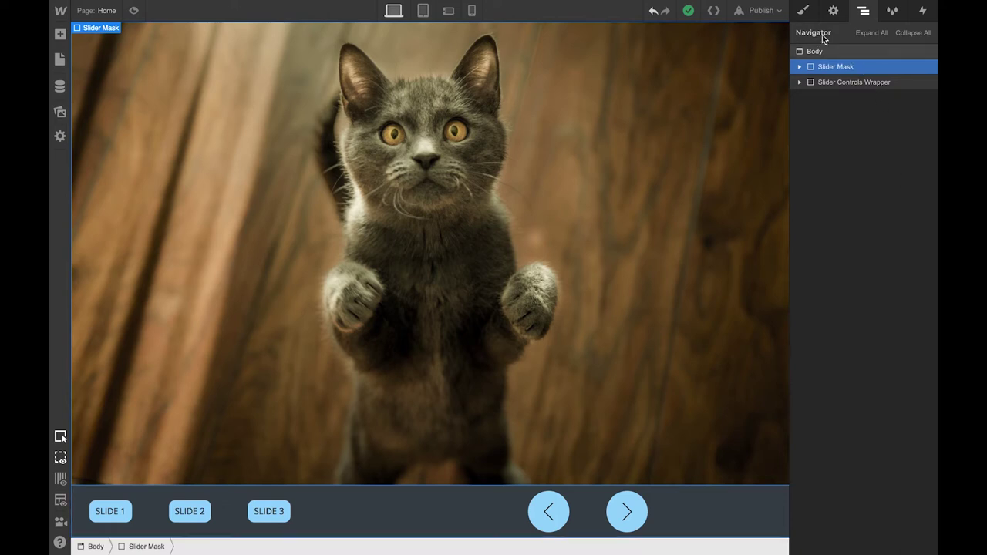
Step: Inspect the Slider Mask and Slides Wrapper style settings
left_click(802, 11)
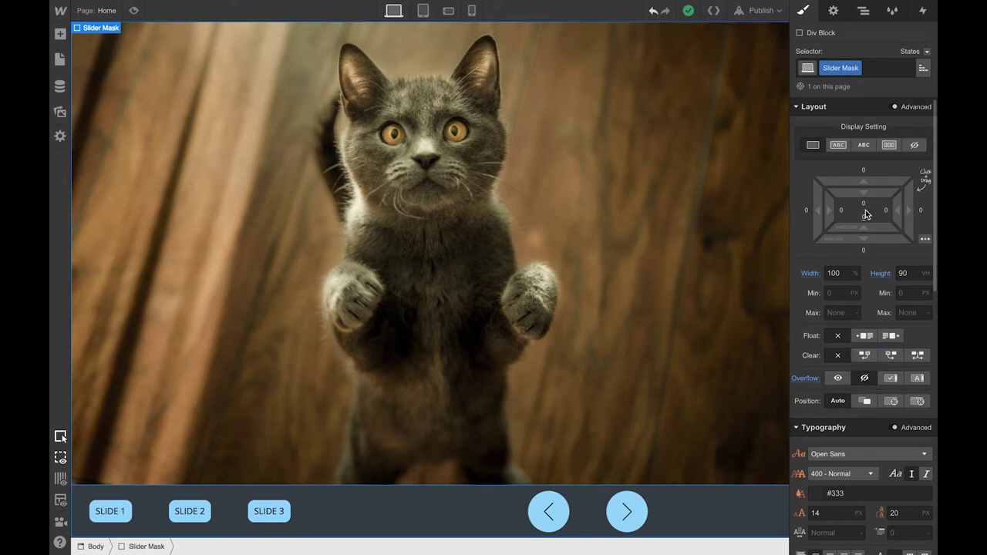
left_click(861, 10)
left_click(799, 66)
left_click(843, 82)
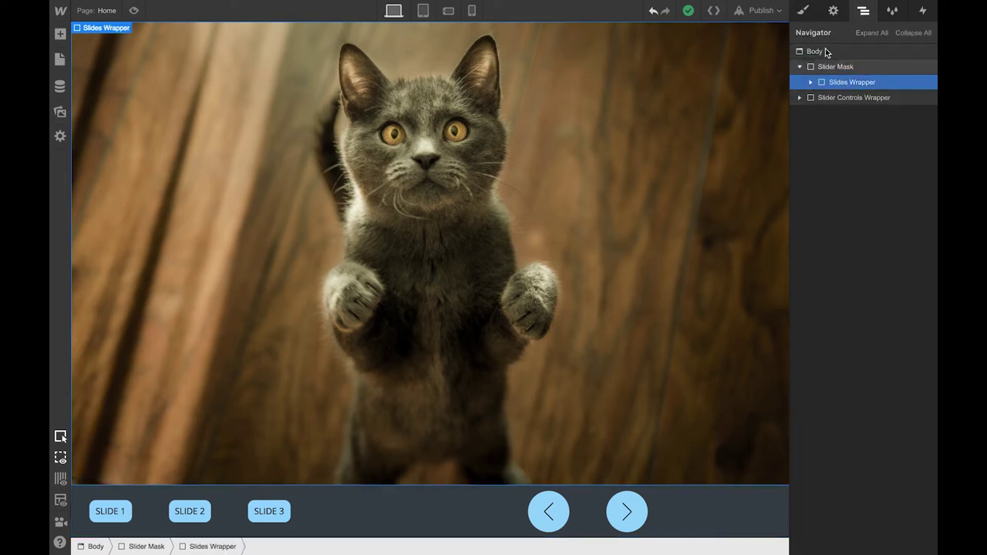
left_click(803, 11)
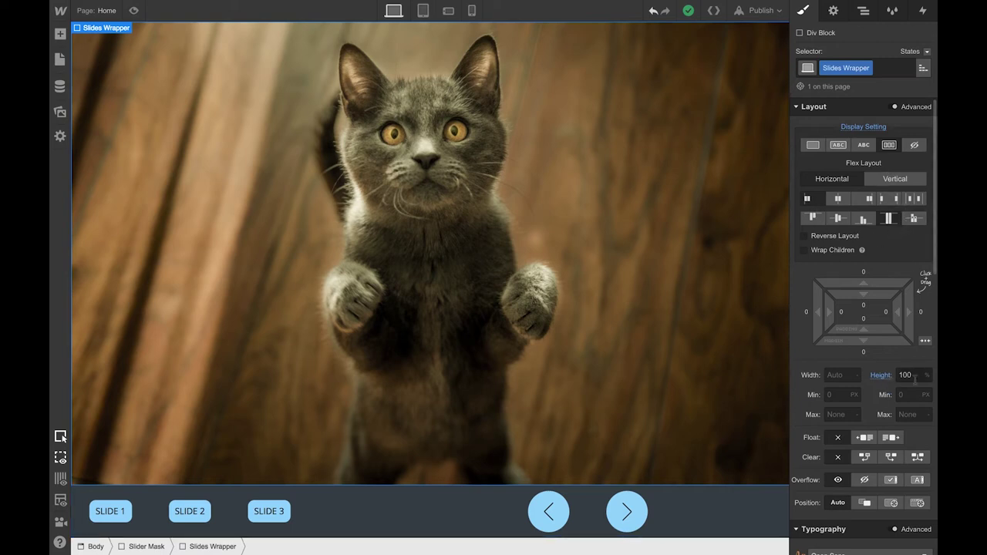
left_click(864, 11)
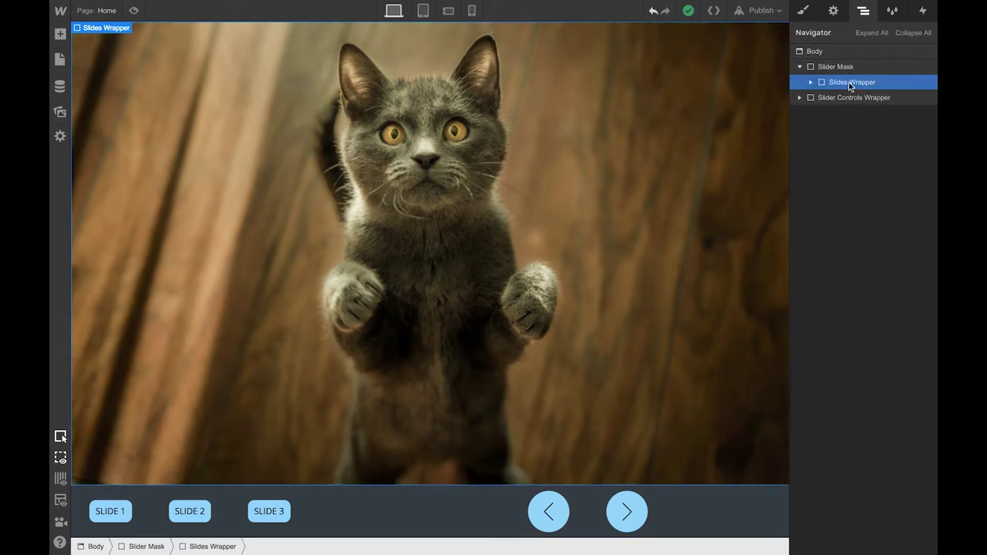
Step: Expand Slides Wrapper, inspect Slide 2's styles, then reselect Slides Wrapper
left_click(810, 82)
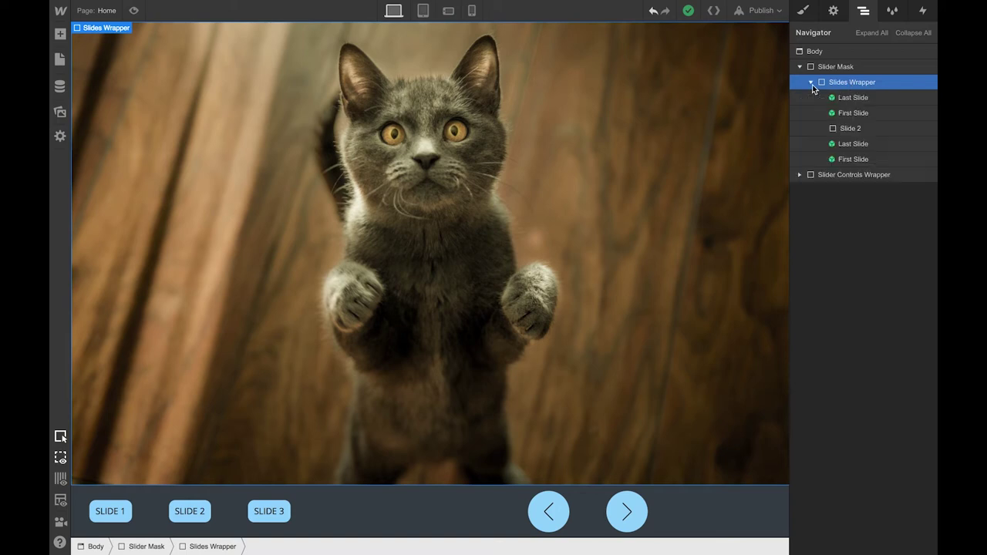
left_click(856, 130)
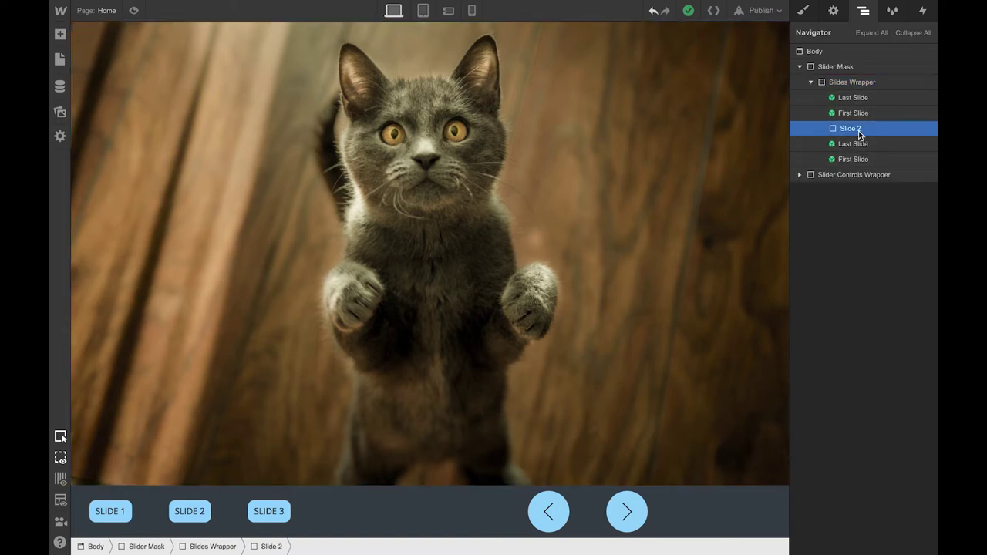
left_click(804, 11)
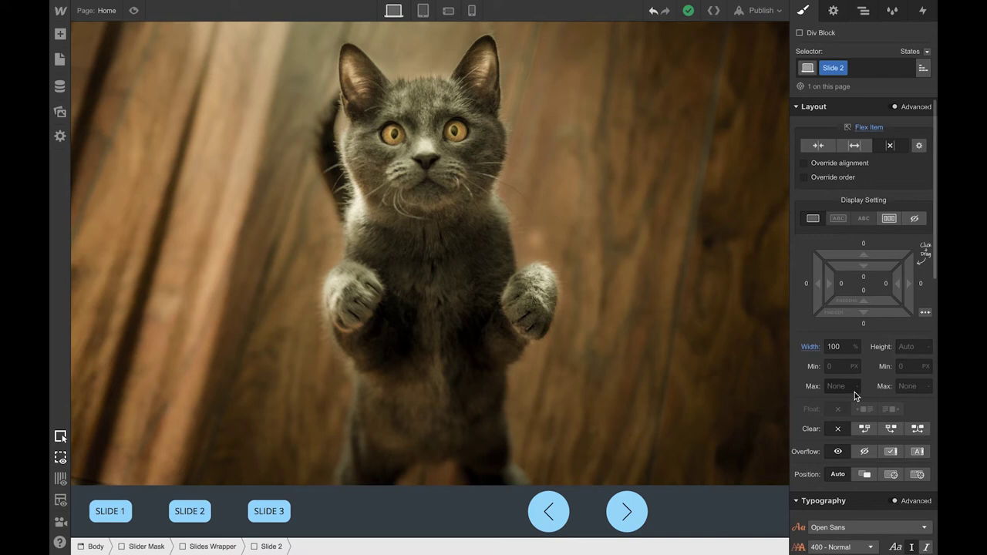
key("z")
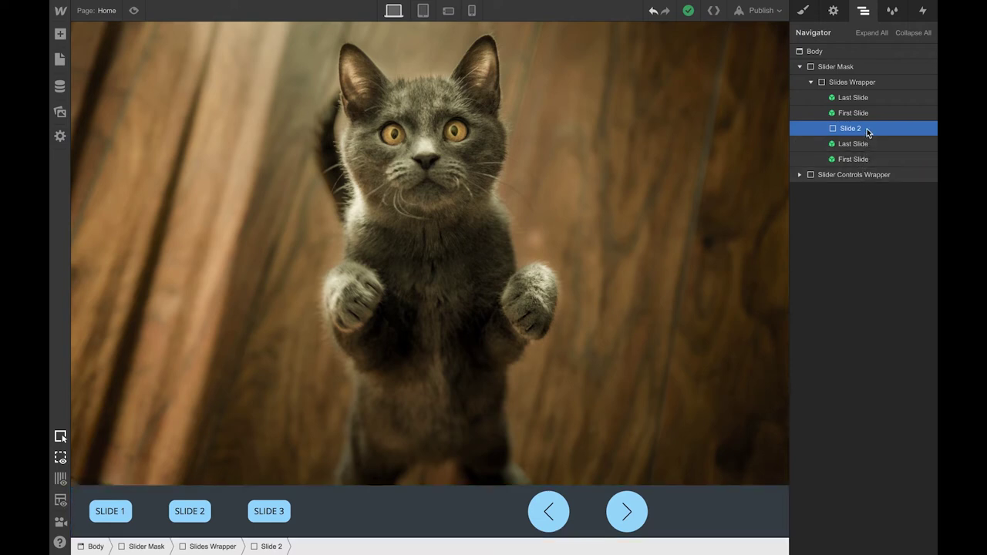
left_click(852, 83)
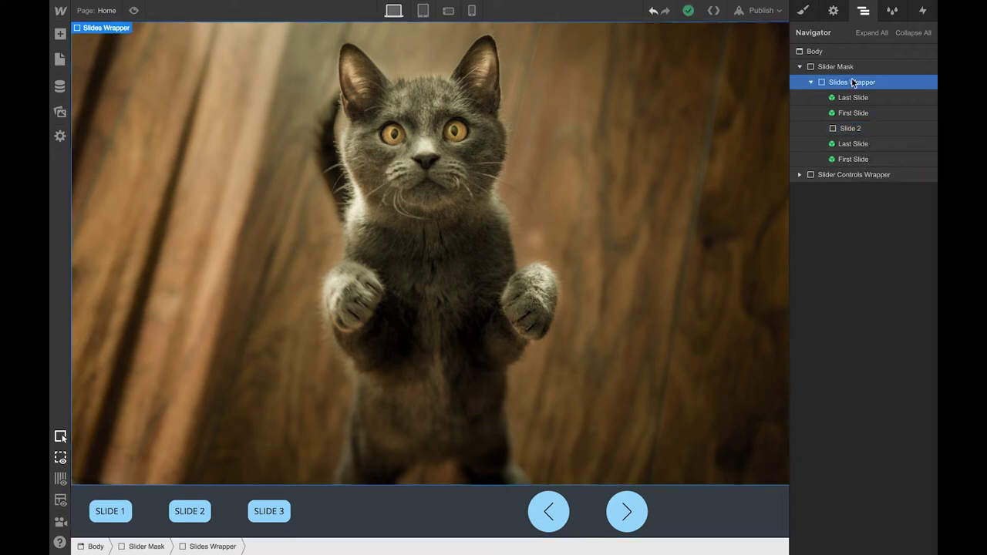
Step: Set the Slides Wrapper's existing move transform X value to -100%
left_click(803, 11)
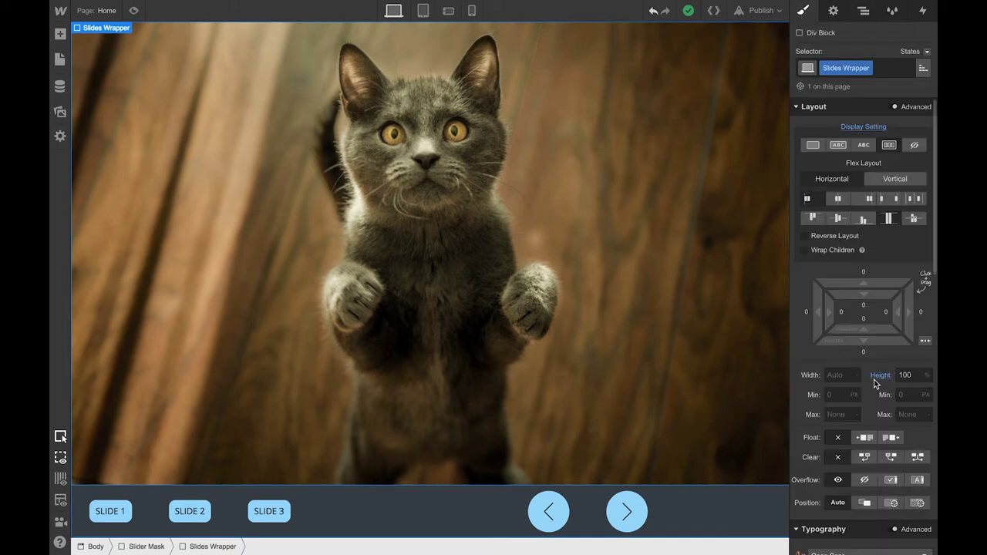
scroll(873, 384, "down", 15)
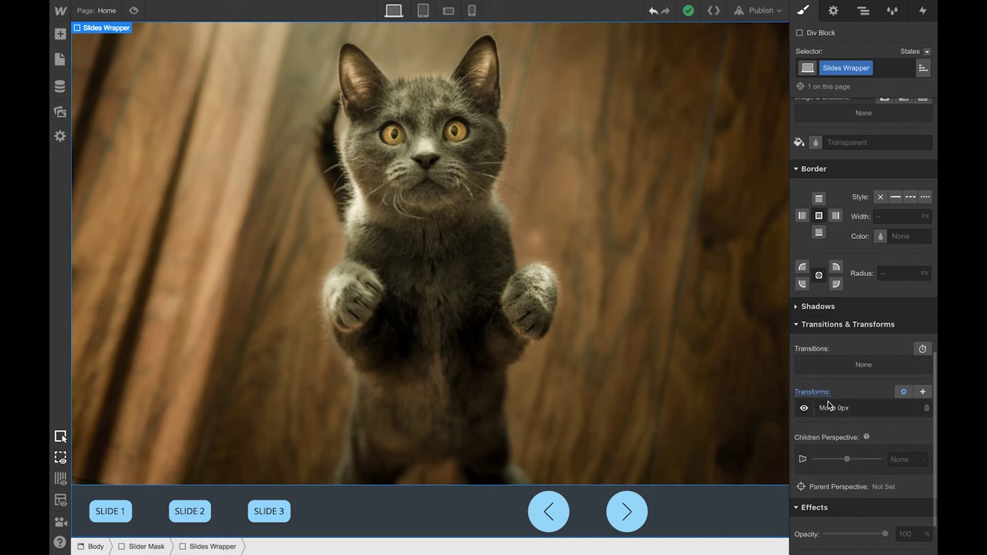
left_click(854, 410)
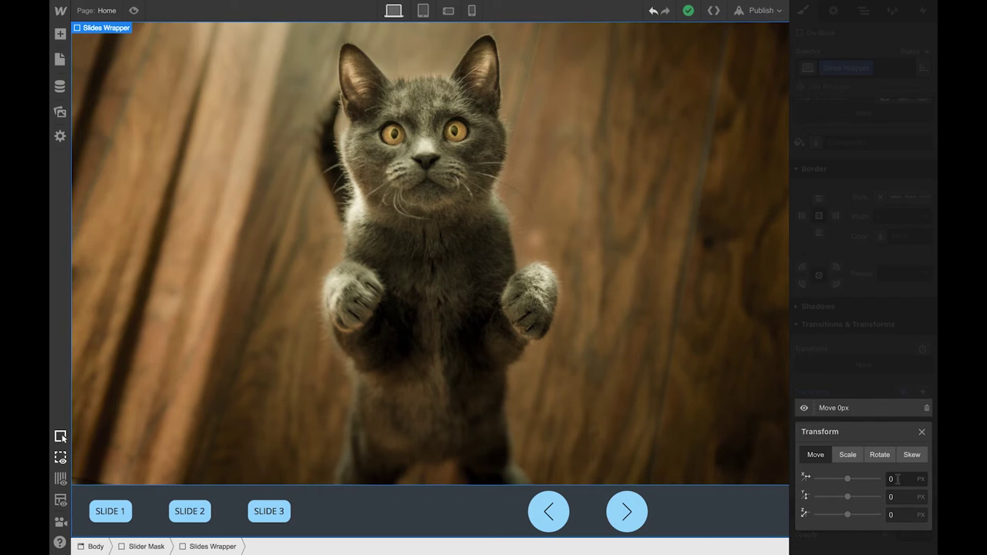
left_click(891, 479)
type("-100%")
key("Return")
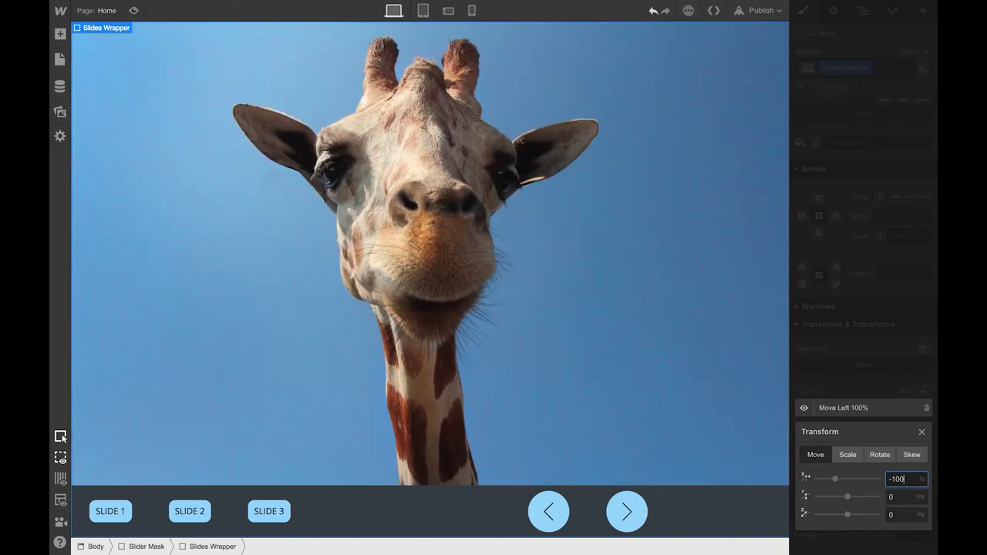
Step: Change the move X to -200% for the dog slide, then -300% for the cat
left_click_drag(833, 478, 828, 478)
left_click(886, 478)
double_click(887, 478)
type("-200")
key("Return")
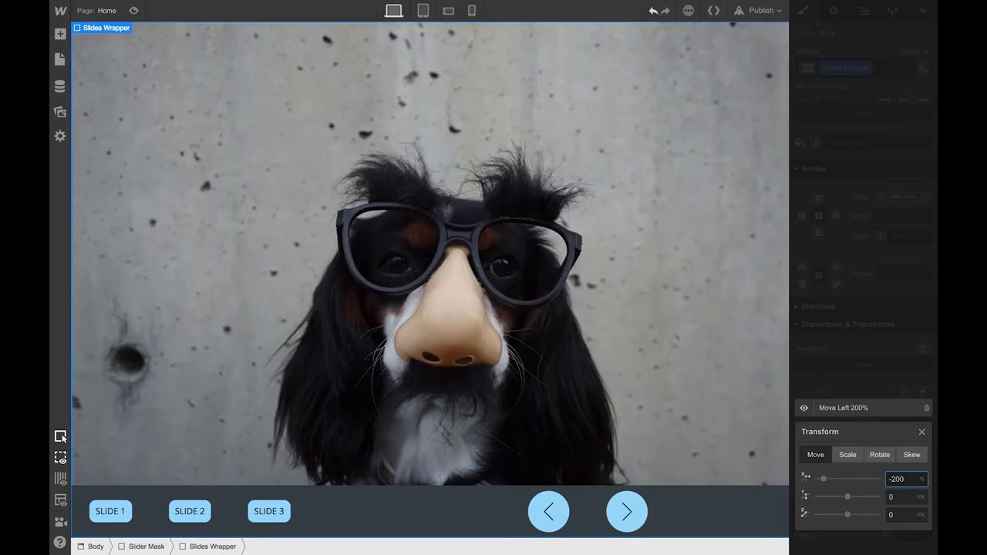
double_click(907, 478)
type("-300")
key("Return")
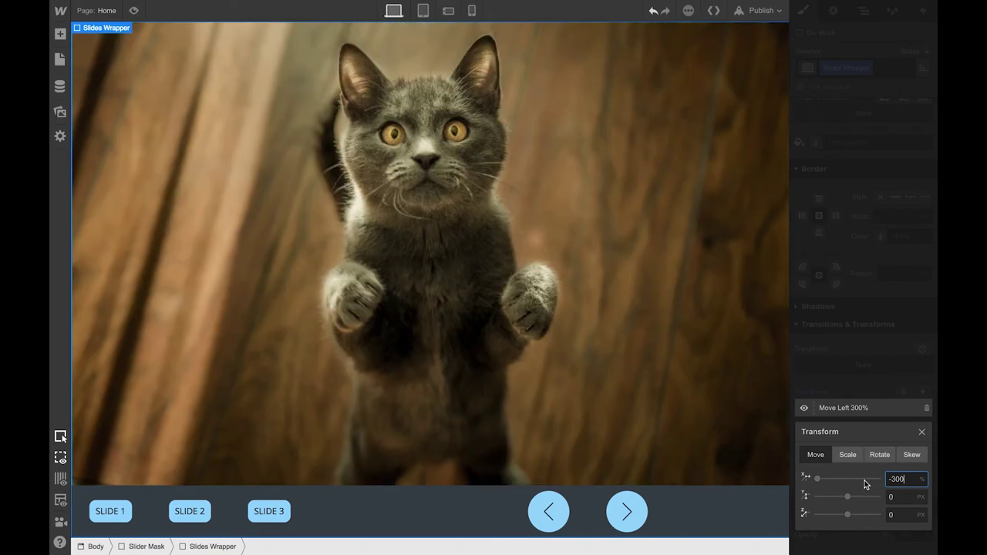
Step: Set the move X to -400% to show the giraffe and close the transform editor
left_click(895, 479)
key("BackSpace")
type("4")
key("Return")
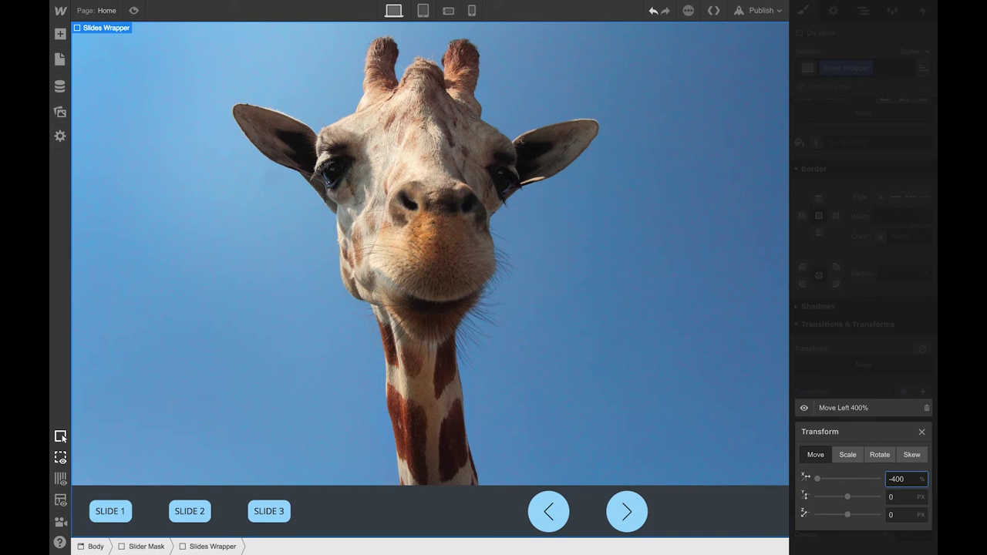
left_click(858, 150)
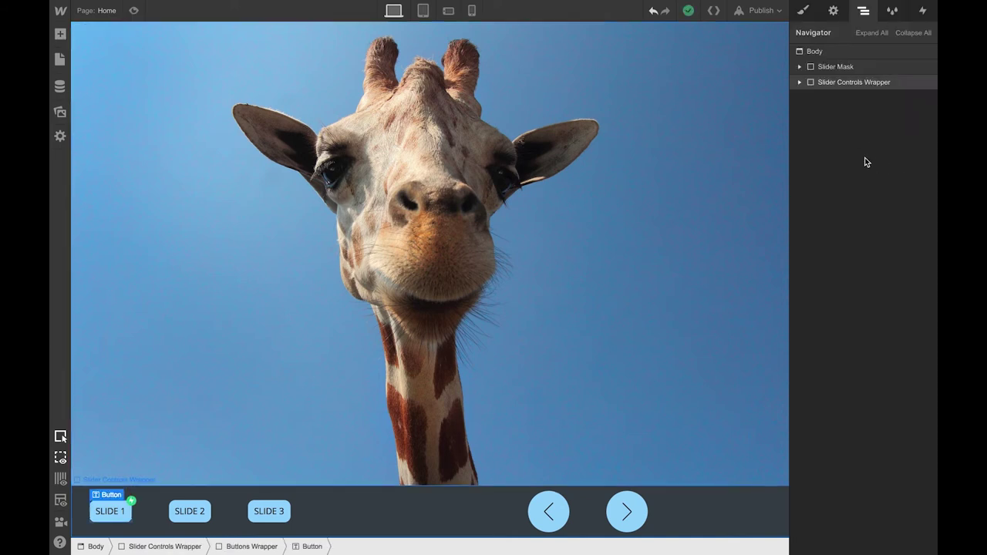
Step: Expand the slider controls and arrow wrappers, then inspect the Left To Last Trigger's Position styles
left_click(800, 83)
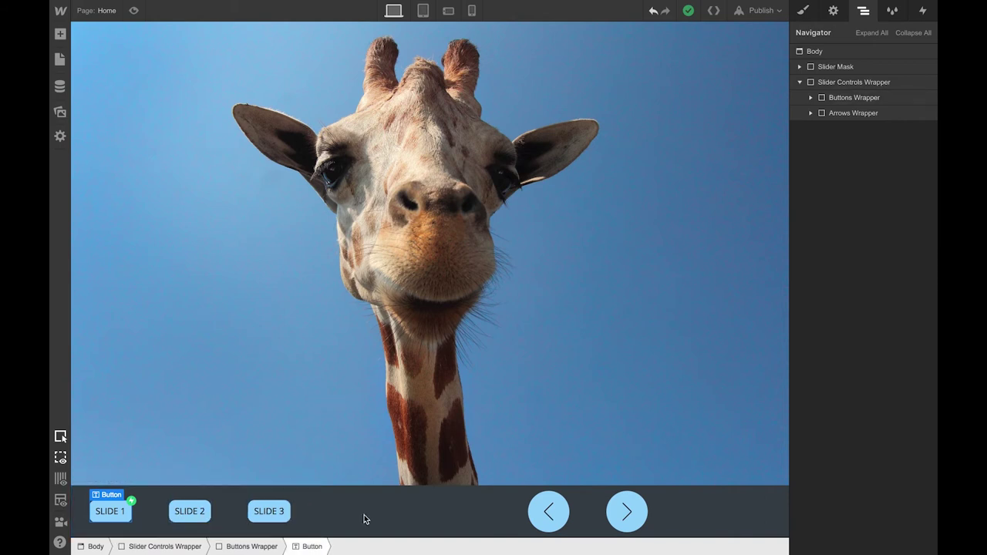
left_click(811, 97)
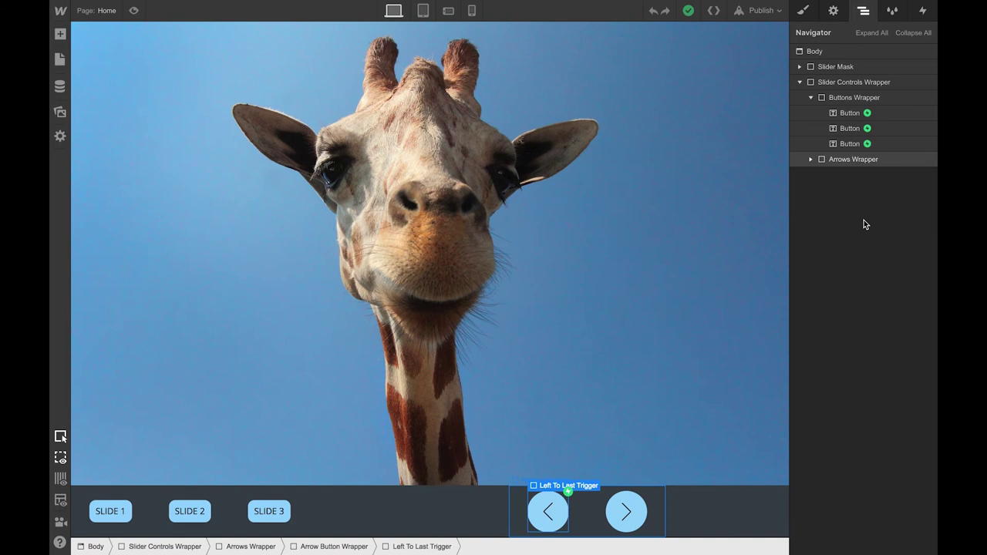
left_click(811, 160)
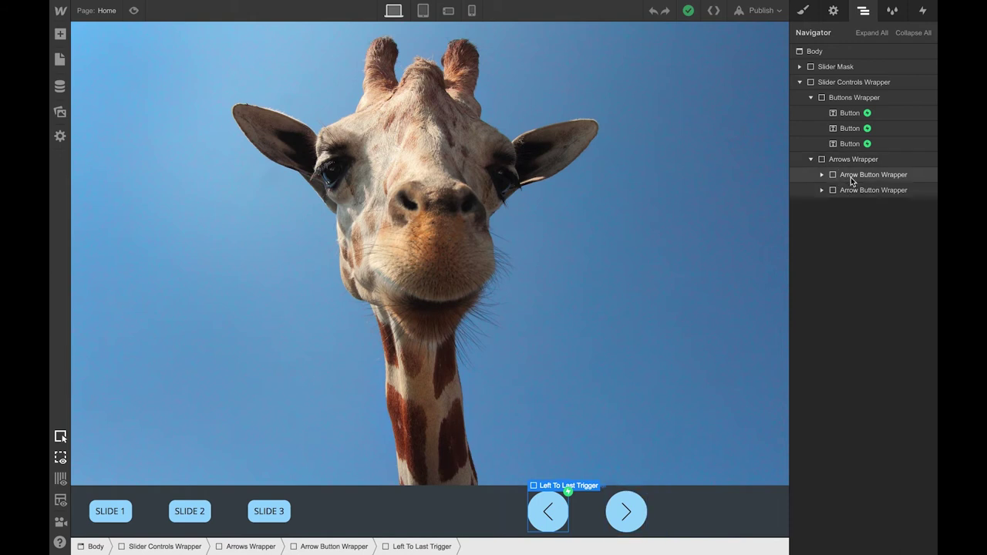
left_click(821, 175)
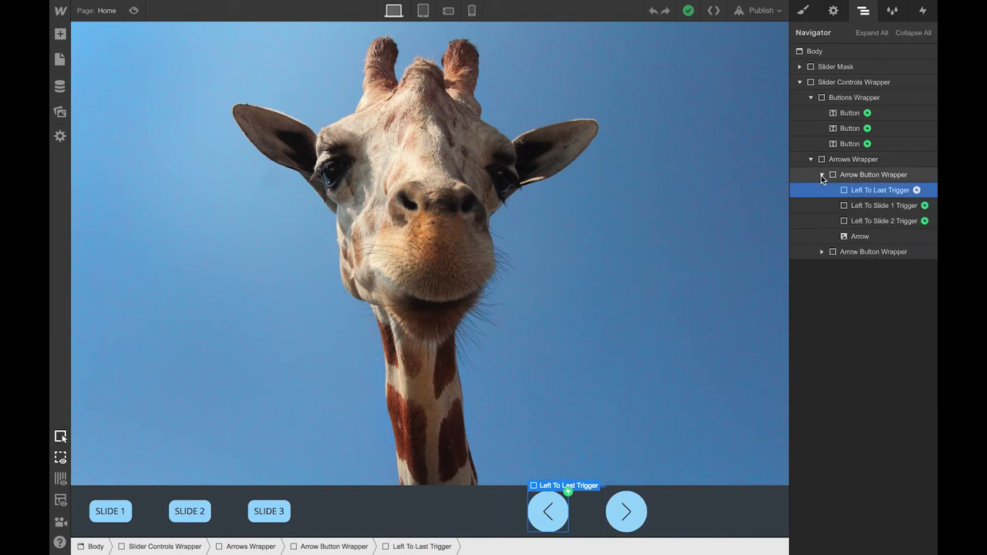
left_click(822, 251)
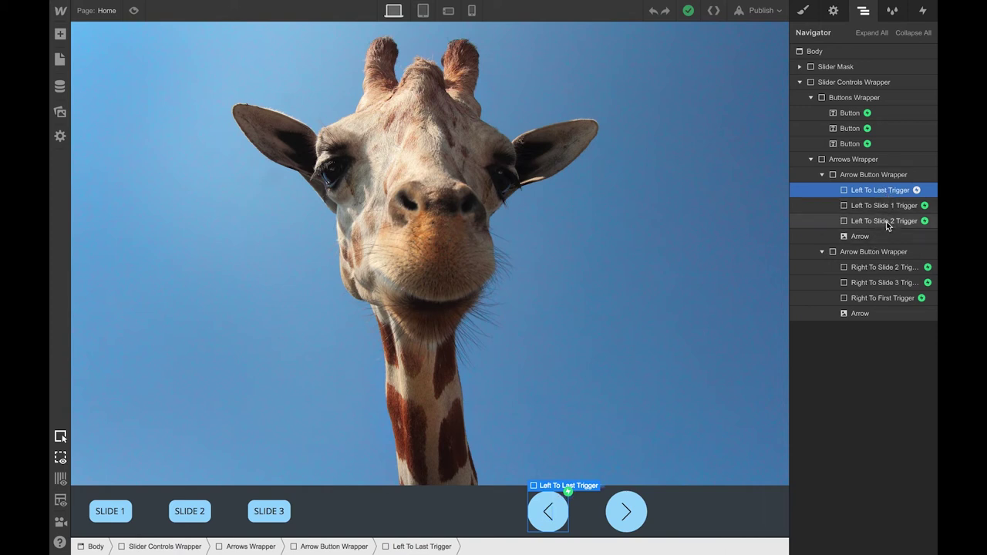
left_click(802, 10)
scroll(892, 378, "down", 3)
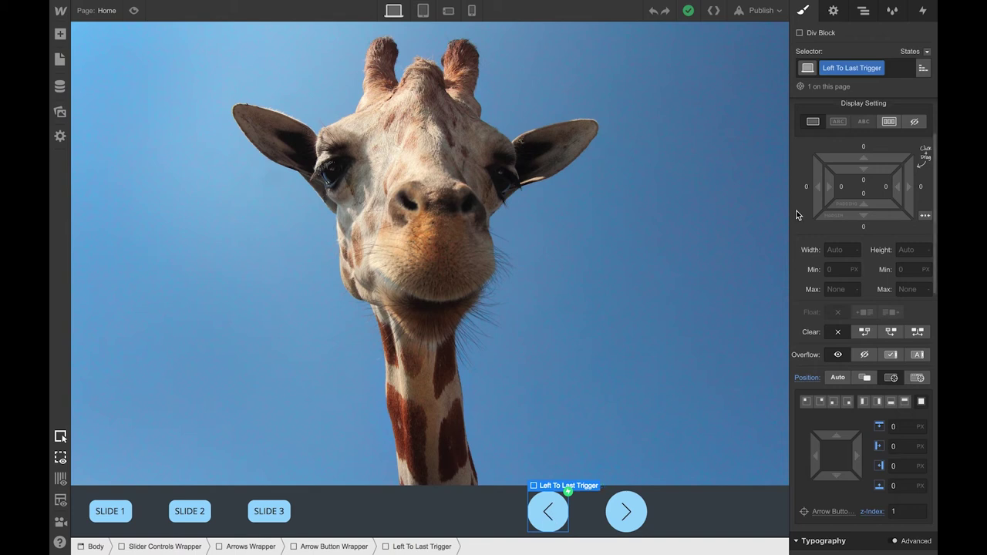
Step: Return to the Navigator's element tree
left_click(863, 10)
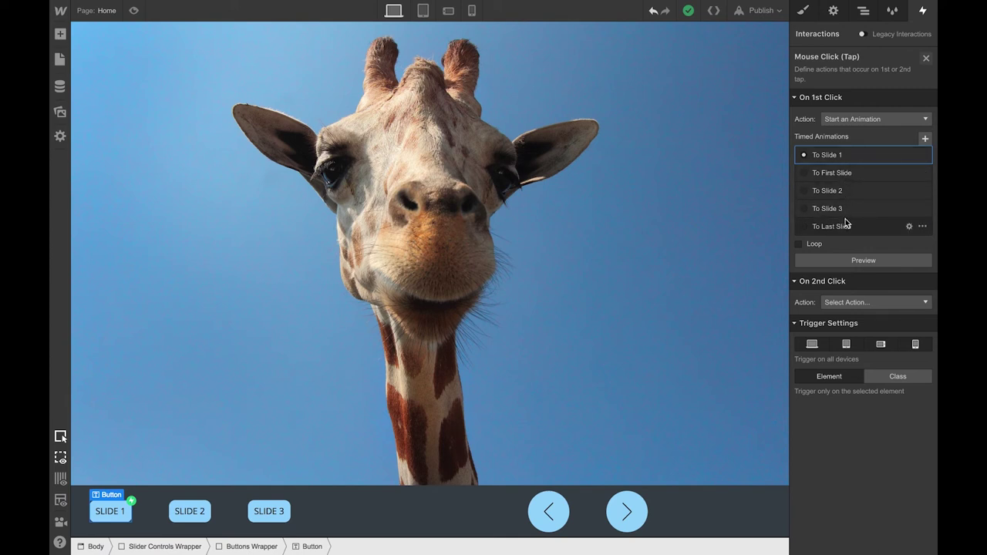
Step: In To Slide 1's timed actions, try the Slides Wrapper move X values 0 and -100
left_click(909, 155)
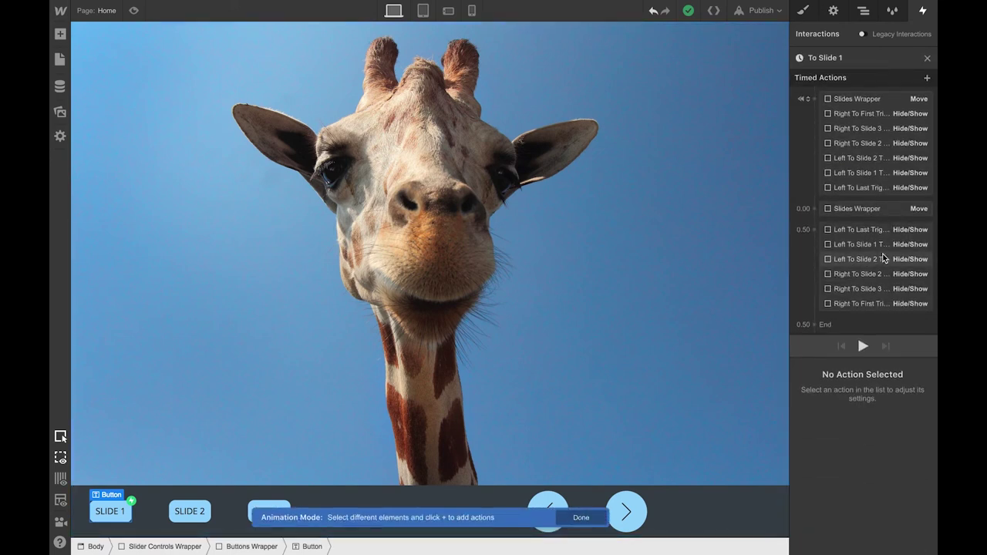
left_click(868, 210)
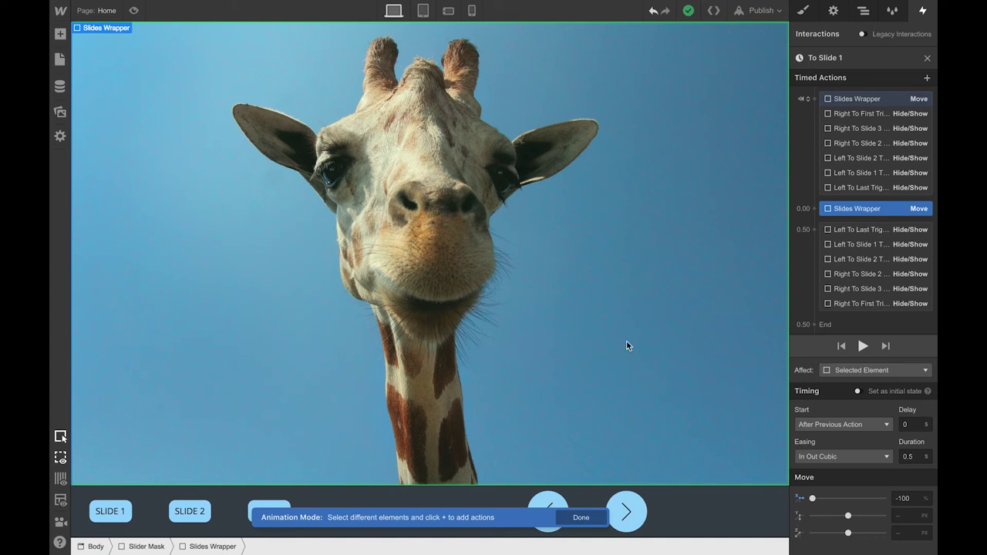
left_click(913, 499)
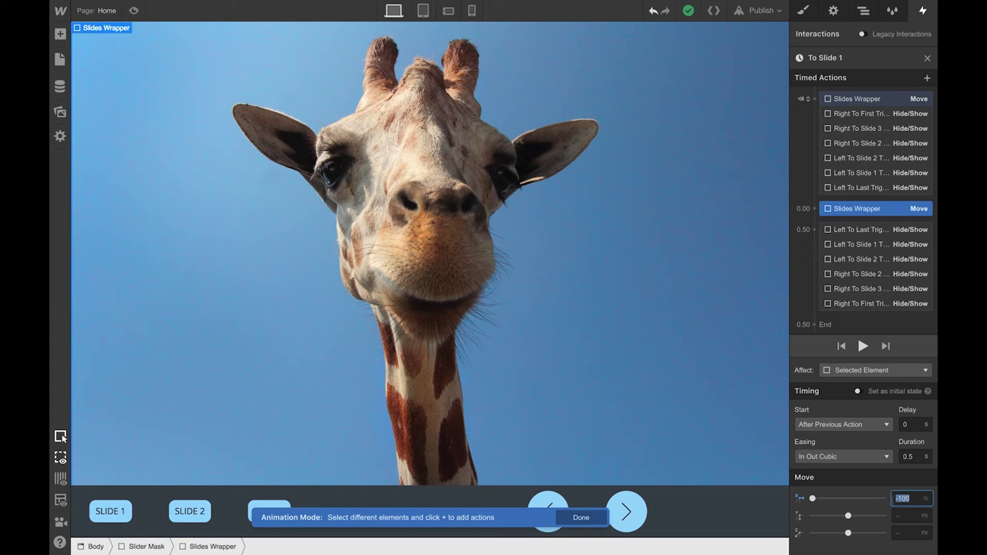
type("0")
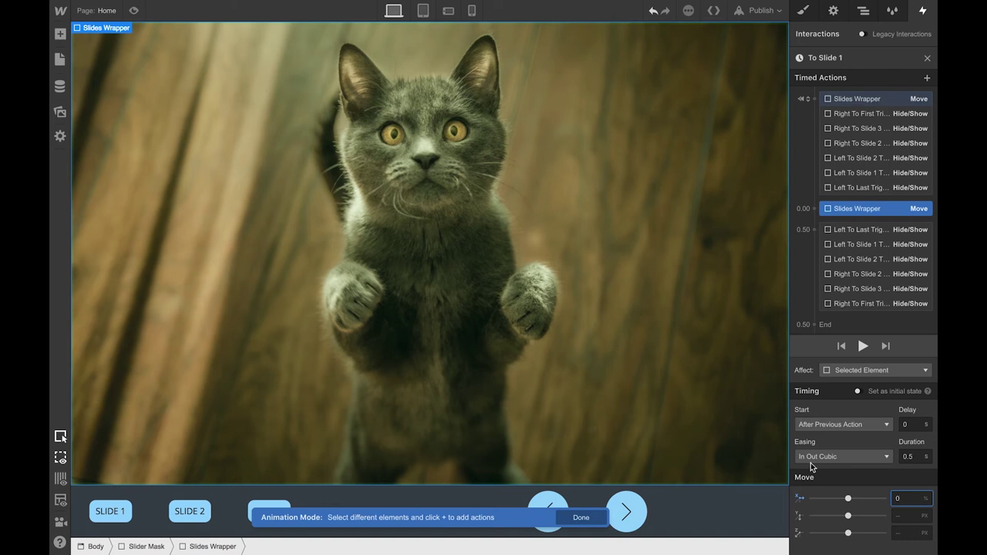
key("ctrl+a")
type("-100")
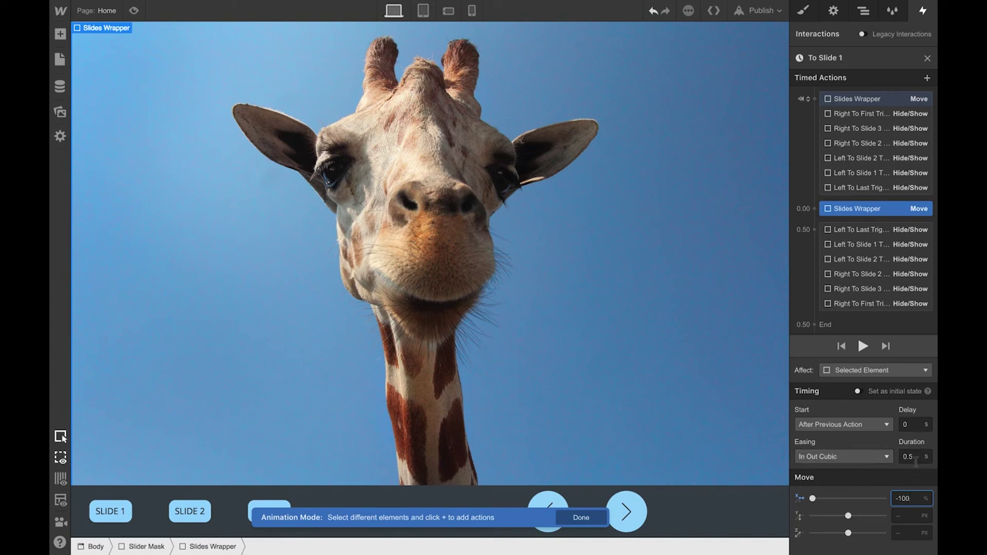
Step: Inspect each arrow trigger hide/show action in the To Slide 1 animation
left_click(849, 233)
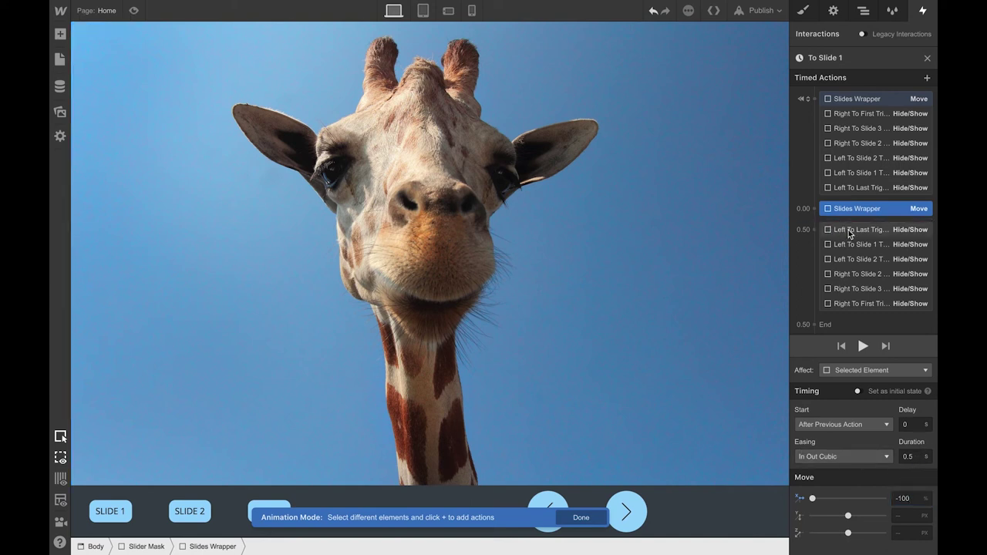
left_click(849, 245)
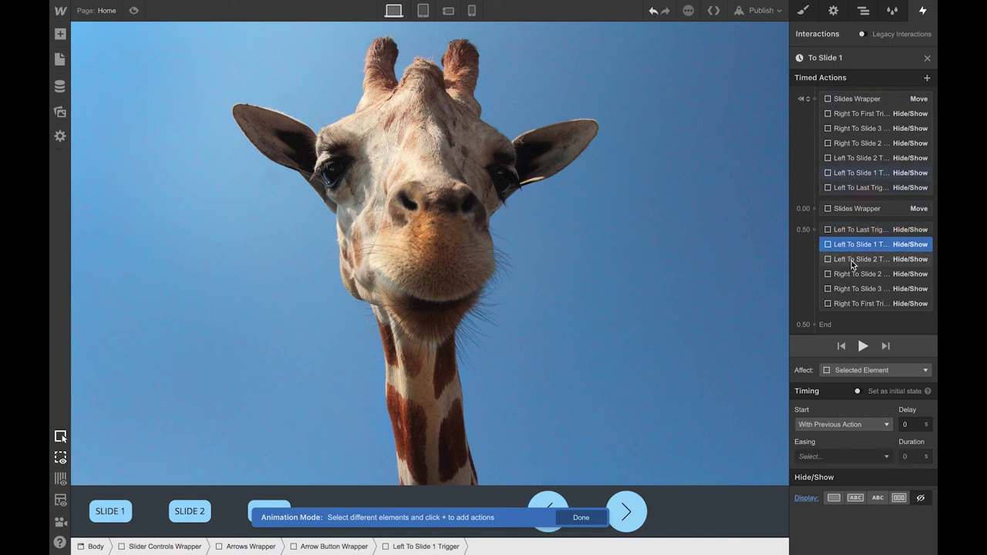
left_click(851, 261)
left_click(852, 274)
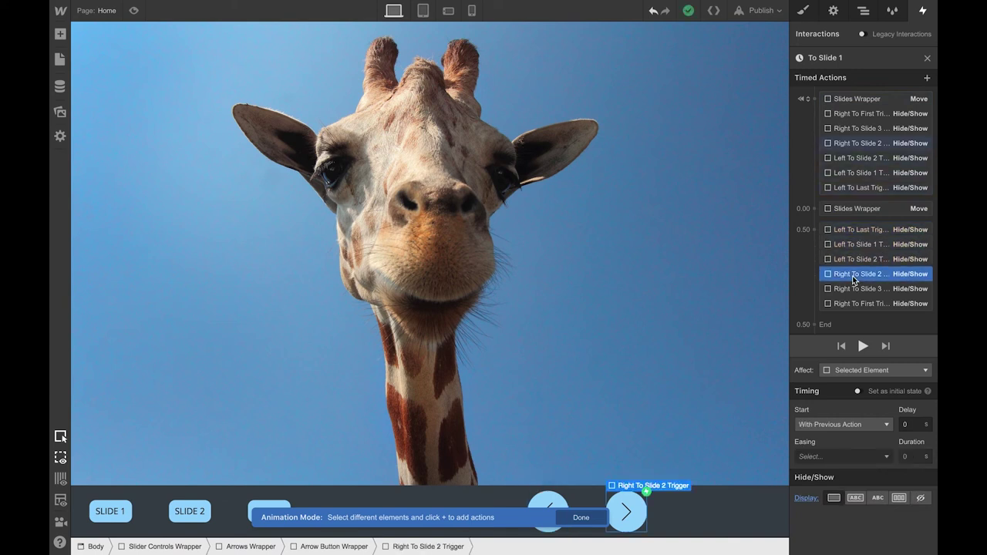
left_click(854, 231)
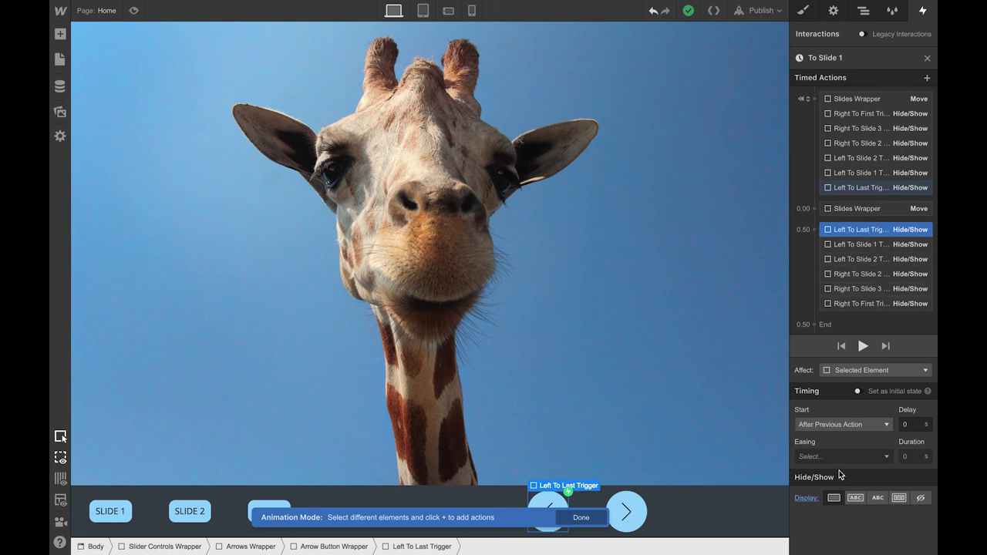
left_click(871, 276)
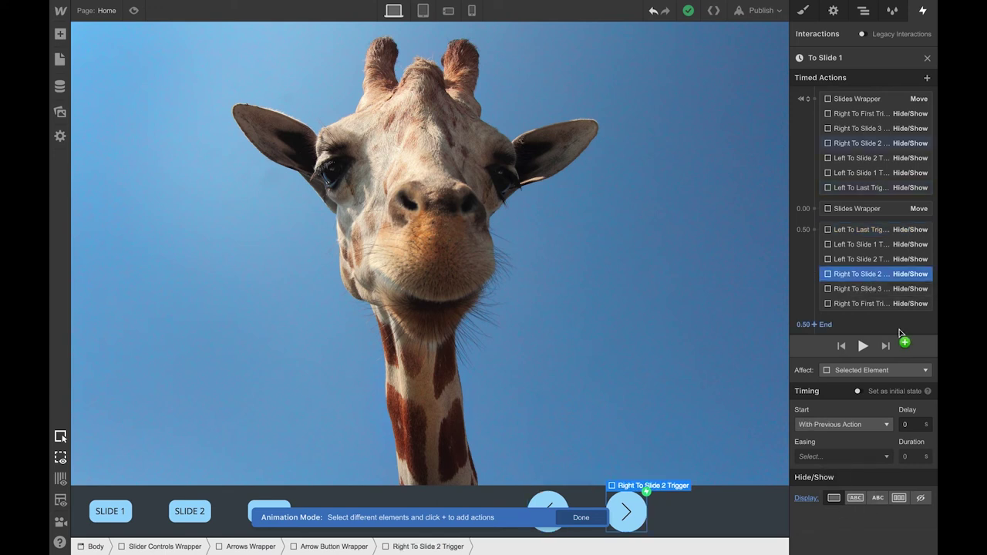
left_click(854, 244)
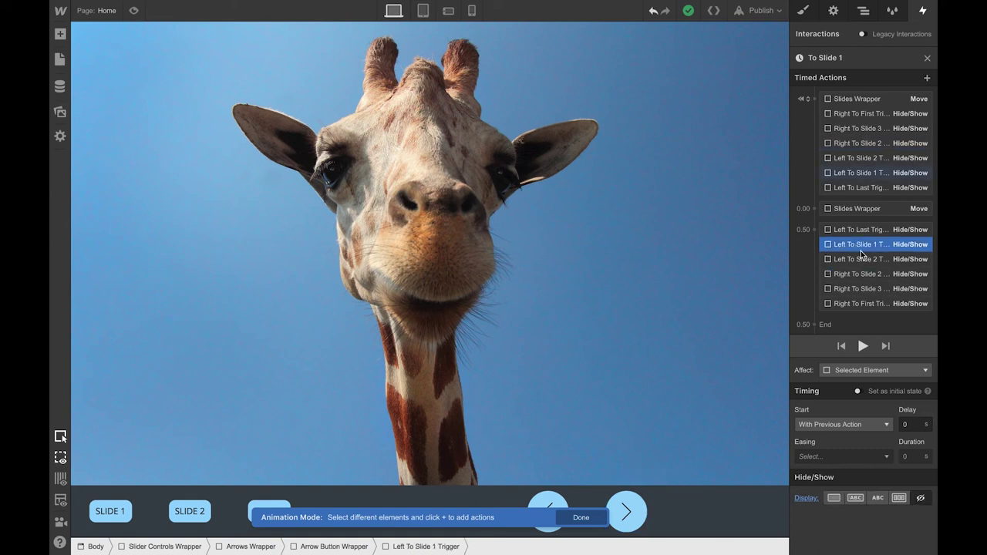
left_click(866, 258)
left_click(867, 289)
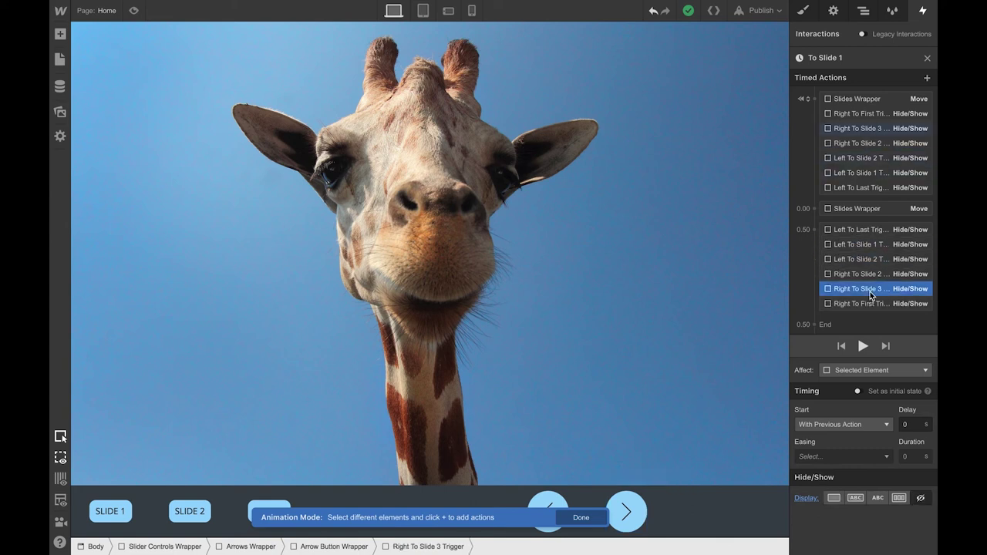
left_click(869, 304)
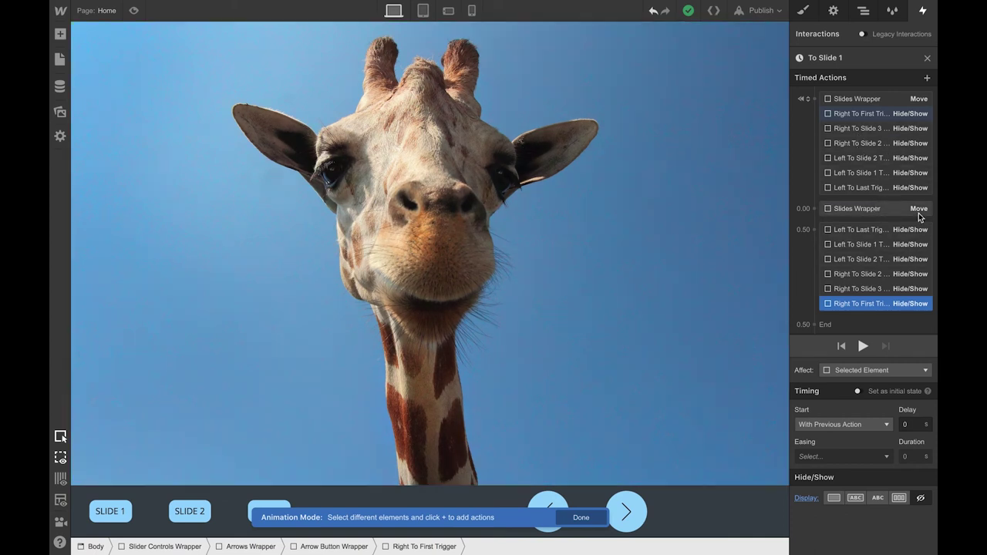
Step: Check the initial -100% wrapper move and trigger displays, then close the To Slide 1 editor
left_click(877, 100)
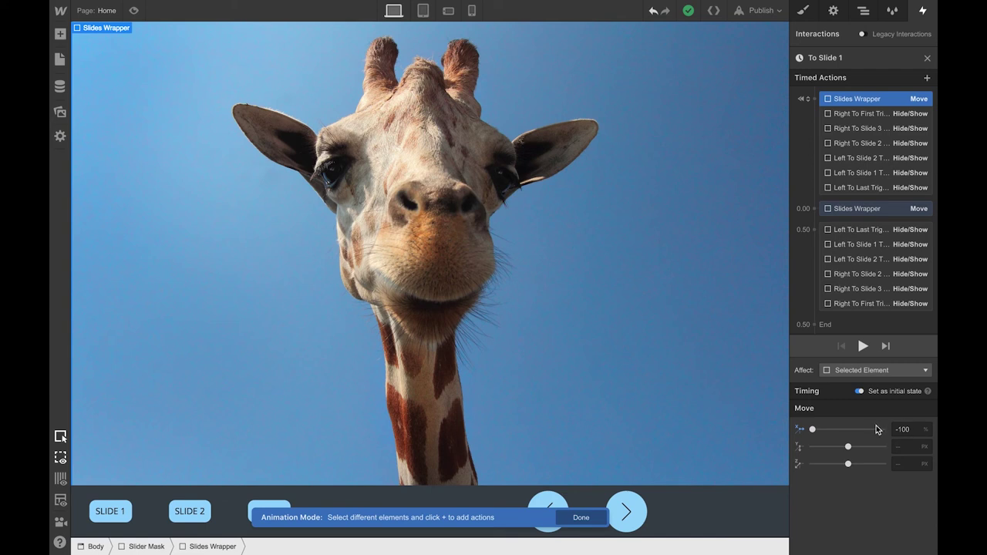
left_click(861, 114)
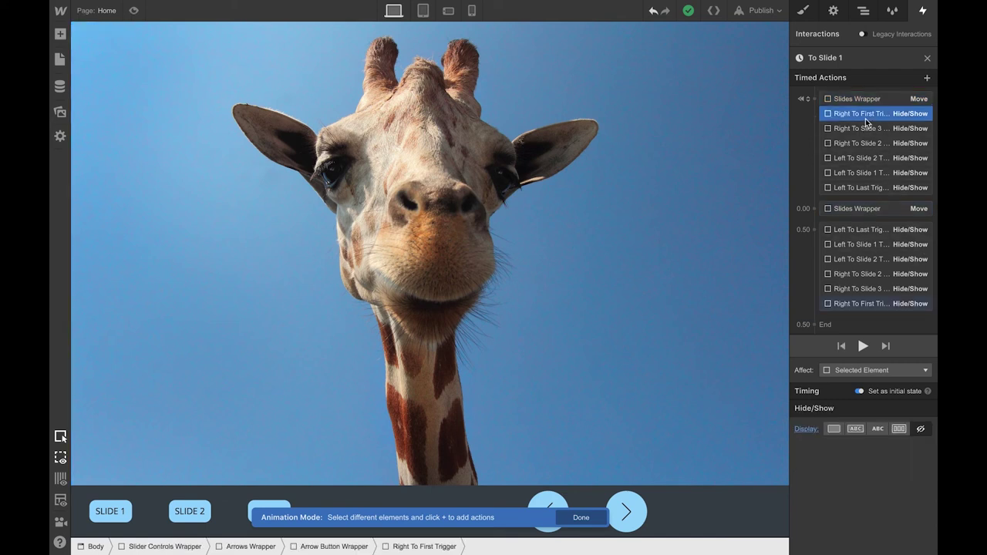
left_click(867, 235)
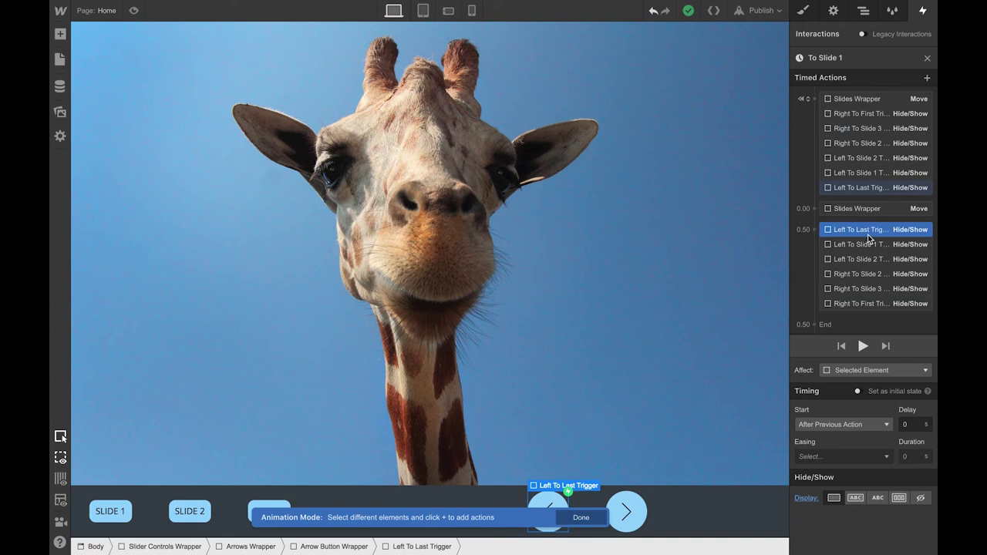
left_click(927, 58)
Step: Review To Slide 2's Slides Wrapper move and trigger hide/show actions, then close its editor
left_click(902, 191)
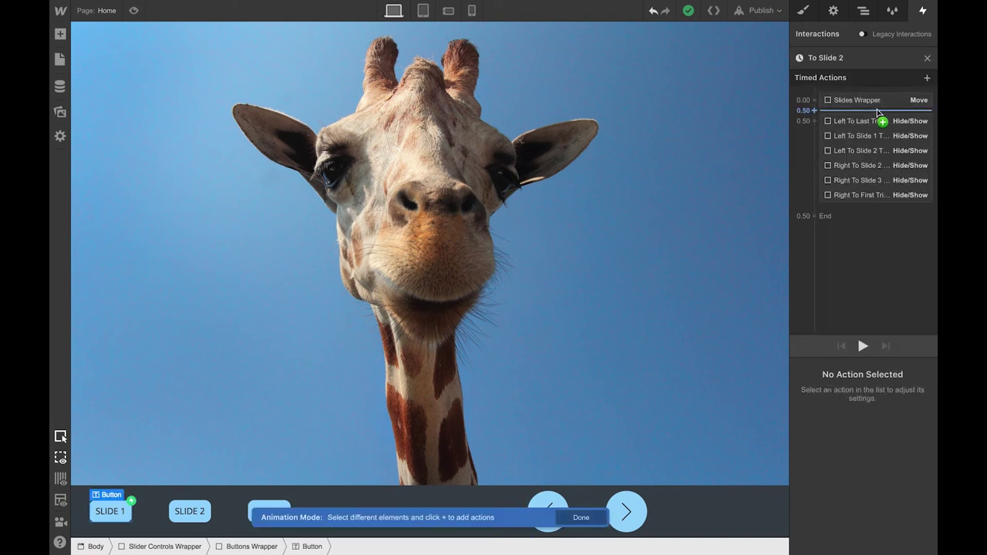
left_click(881, 101)
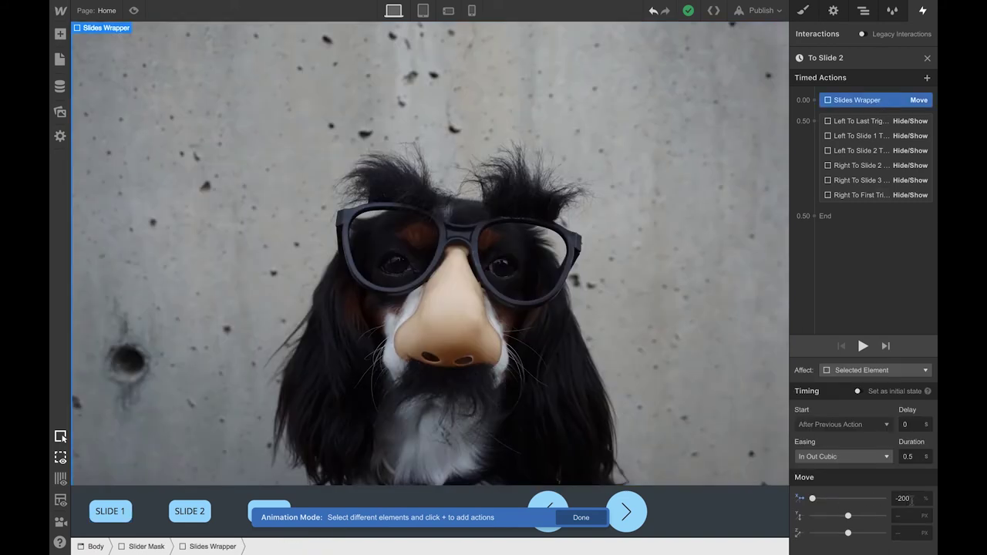
left_click(867, 124)
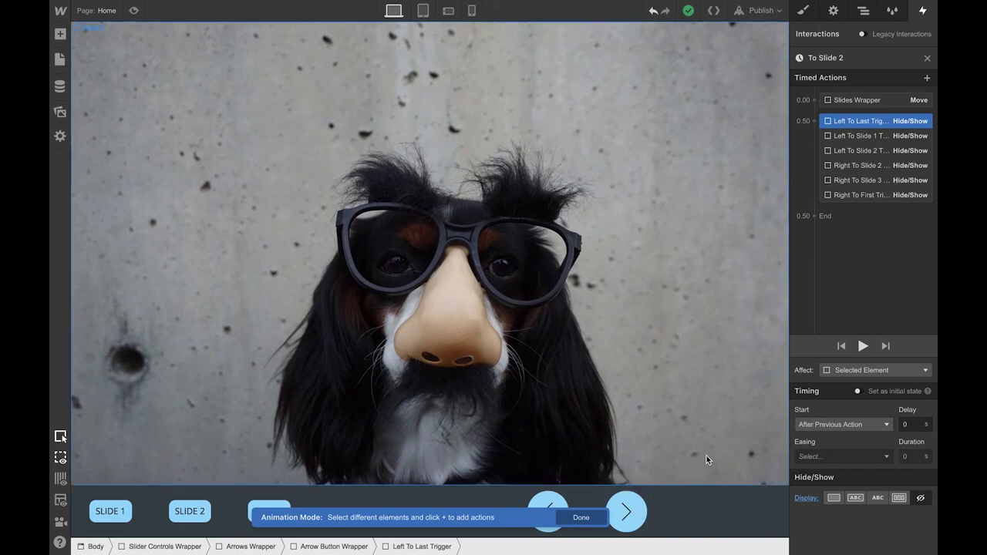
left_click(850, 136)
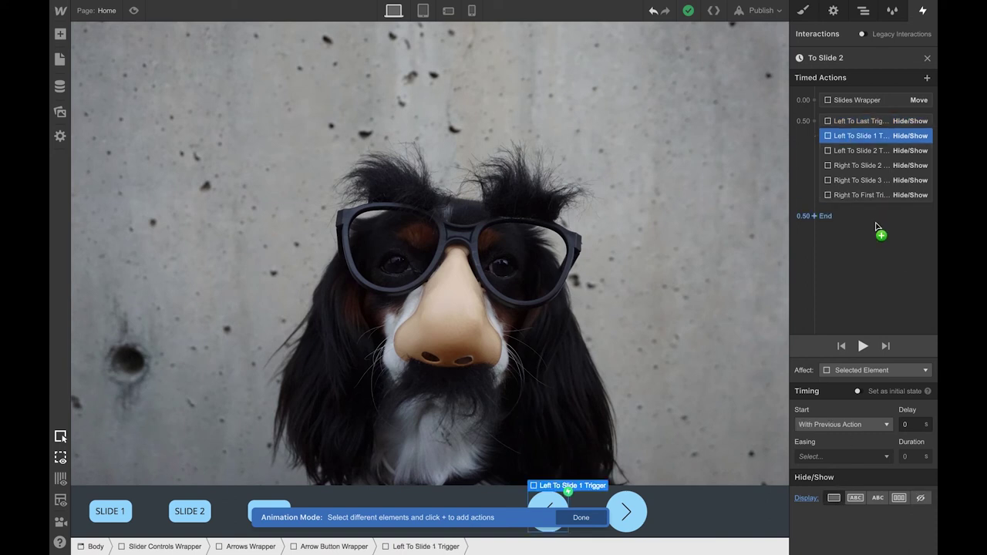
left_click(862, 180)
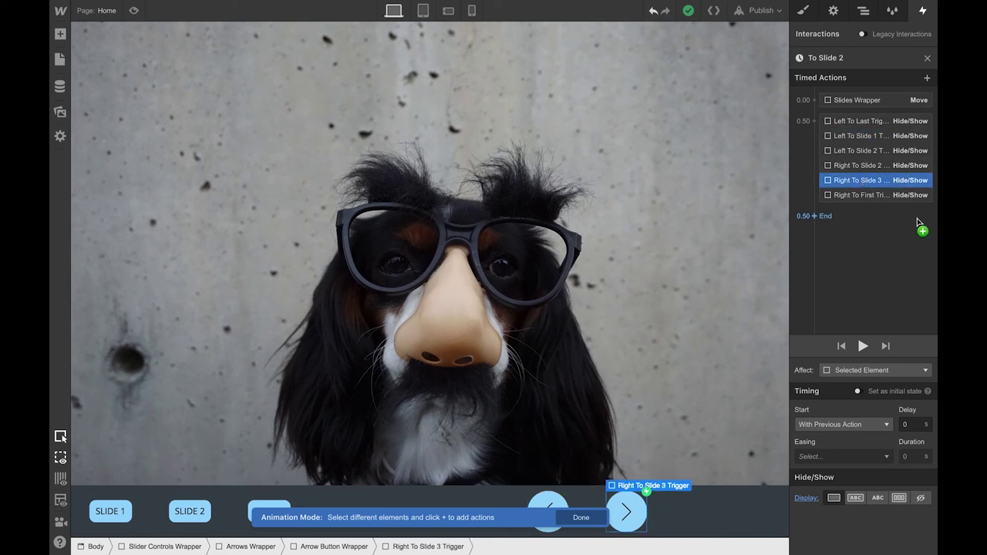
left_click(861, 122)
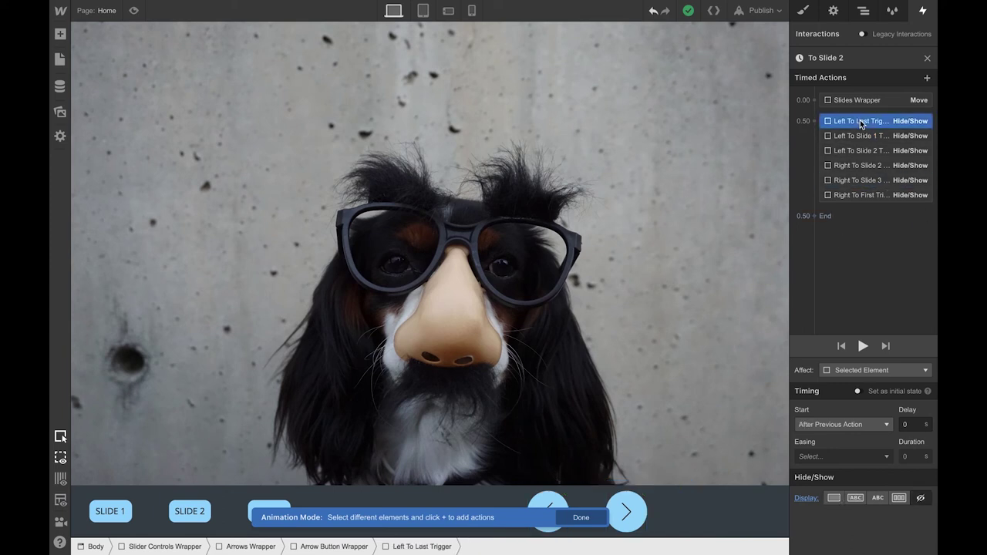
left_click(927, 58)
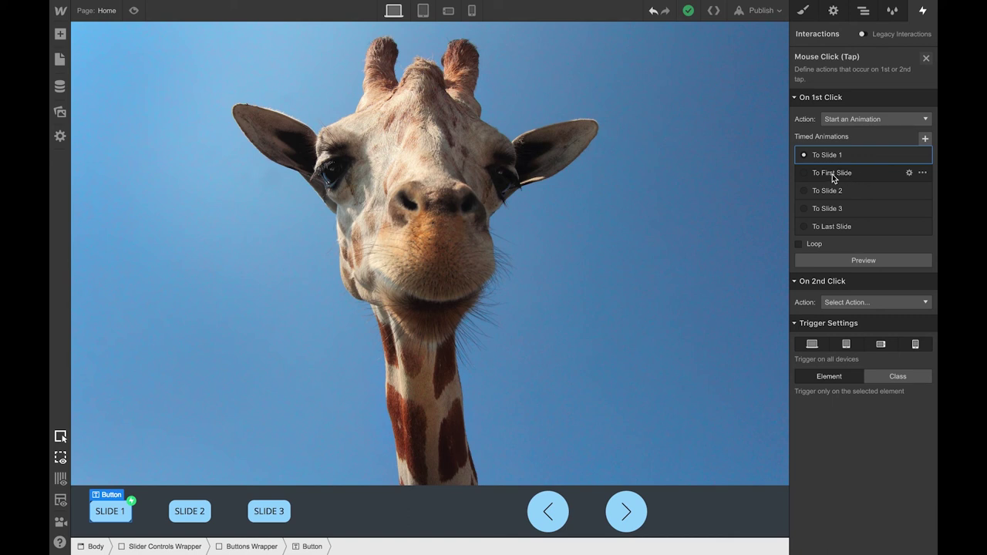
Step: Review To First Slide's Slides Wrapper moves: -400% over 0.5 s, then -100% over 0 s
left_click(909, 173)
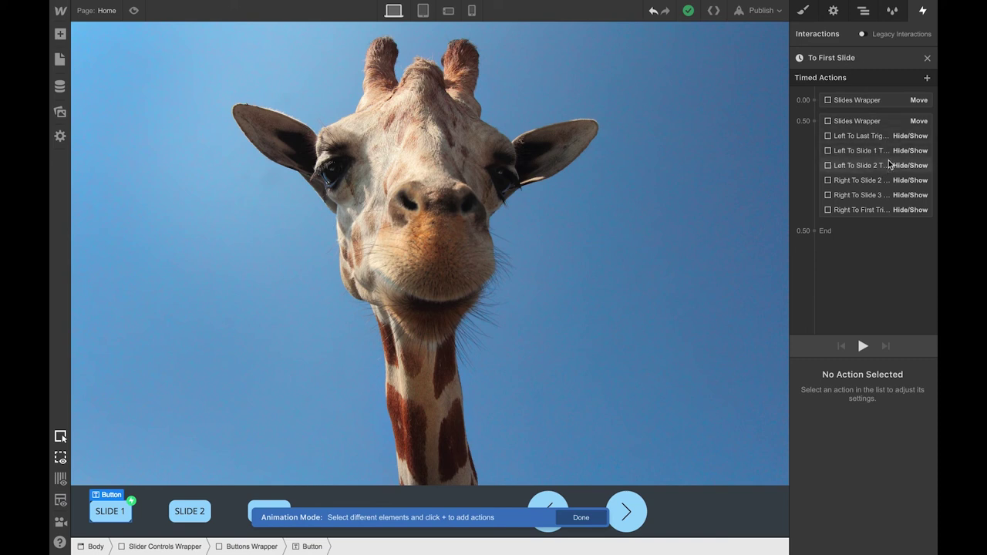
left_click(880, 102)
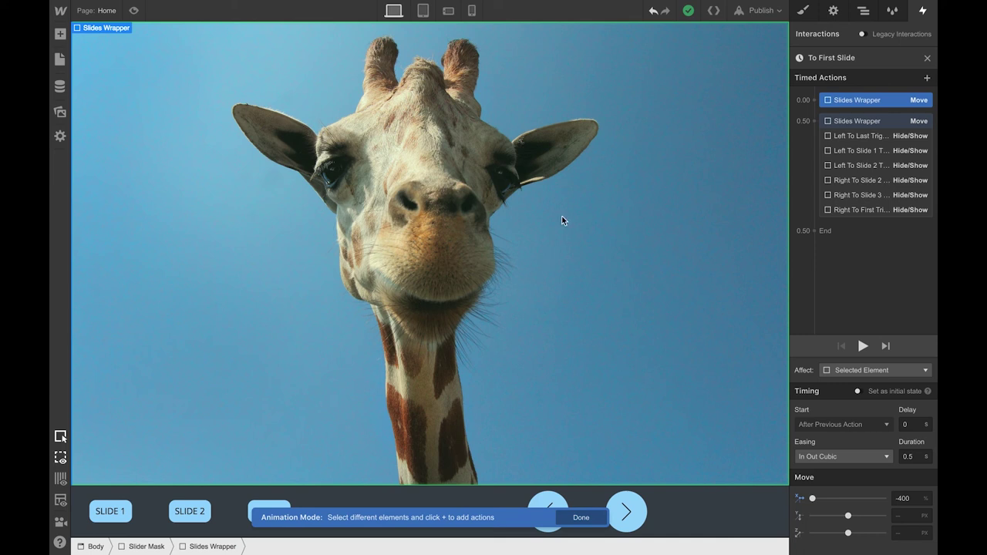
left_click(867, 121)
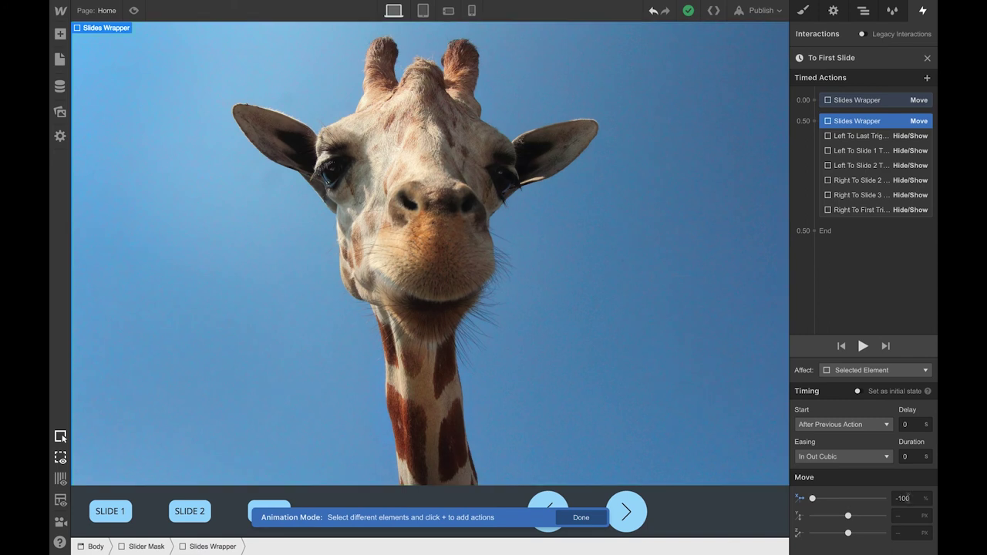
left_click(915, 456)
left_click(926, 58)
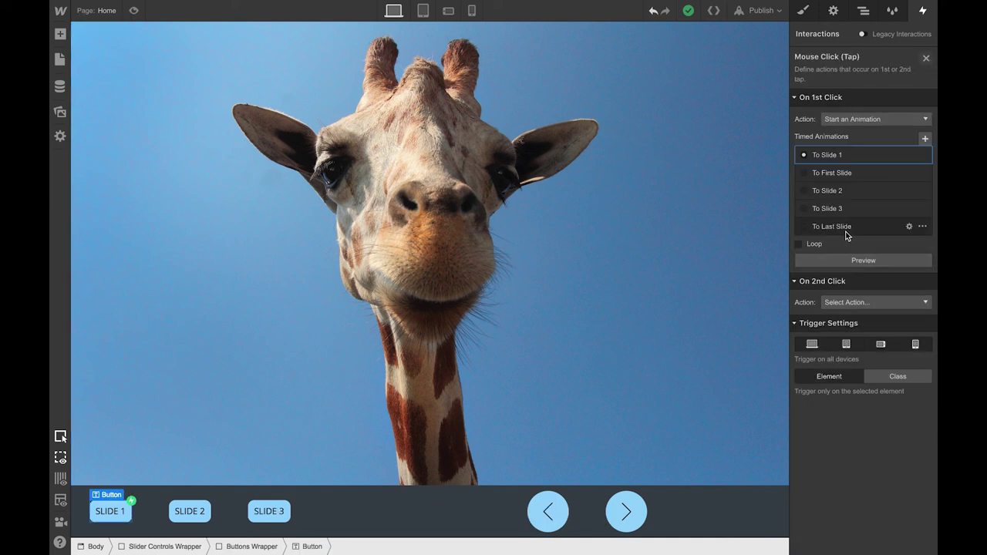
Step: Review To Last Slide's second Slides Wrapper move, -300% with 0 duration, then close the editor
left_click(908, 227)
left_click(844, 99)
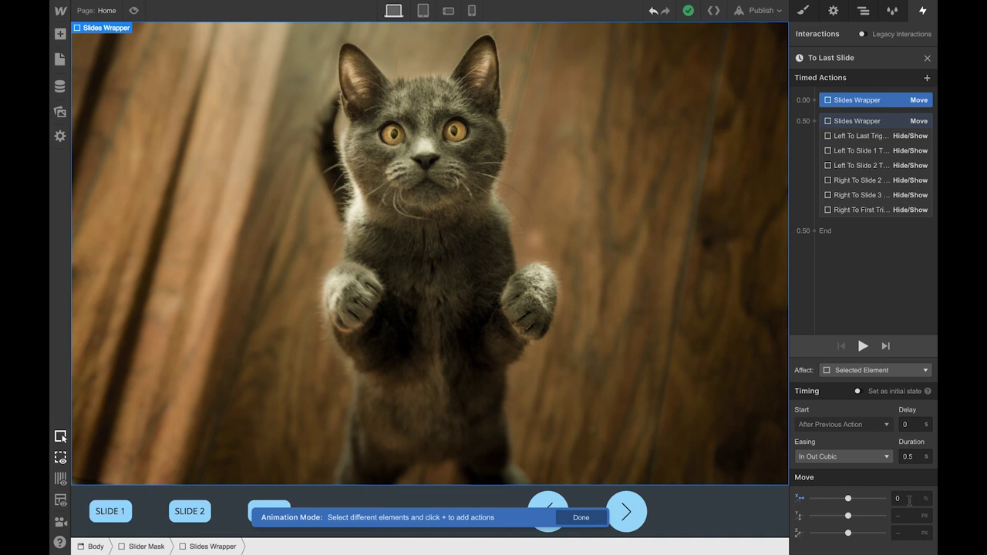
left_click(881, 124)
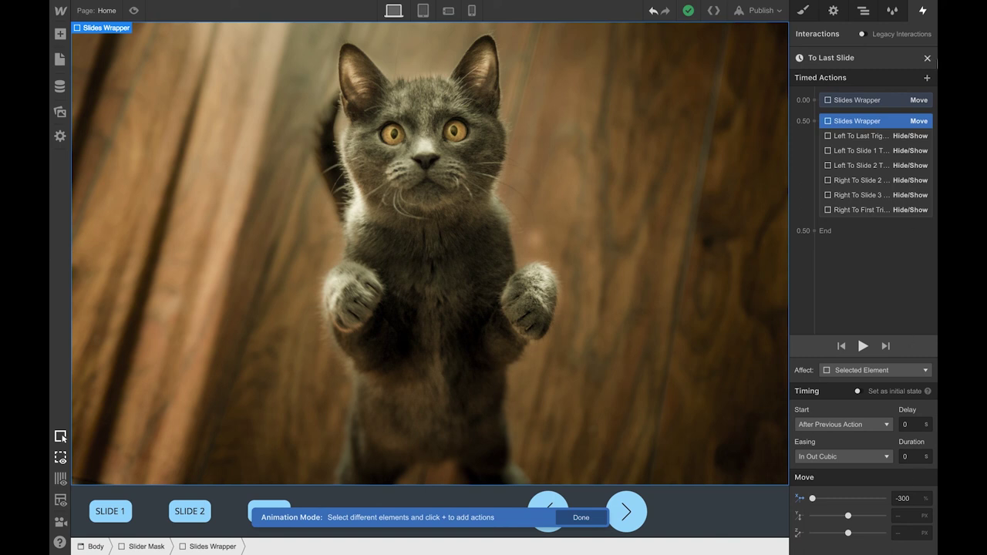
left_click(926, 59)
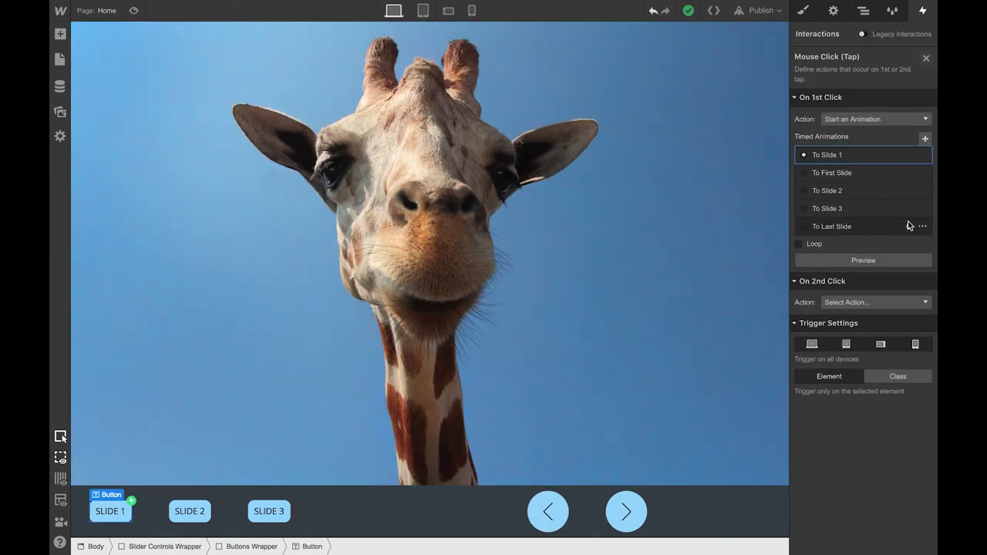
Step: Confirm the SLIDE 1 button's Mouse Click trigger runs To Slide 1
key("z")
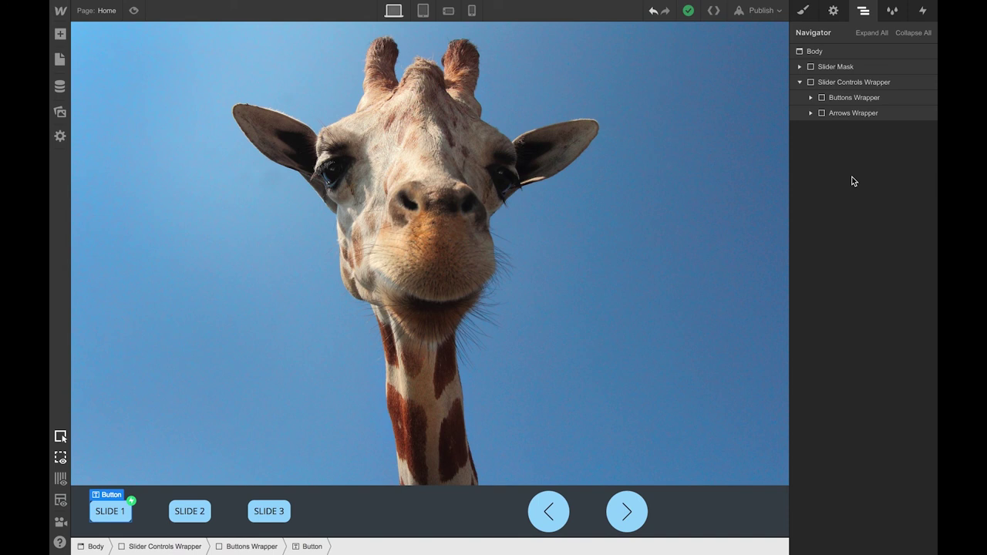
left_click(810, 98)
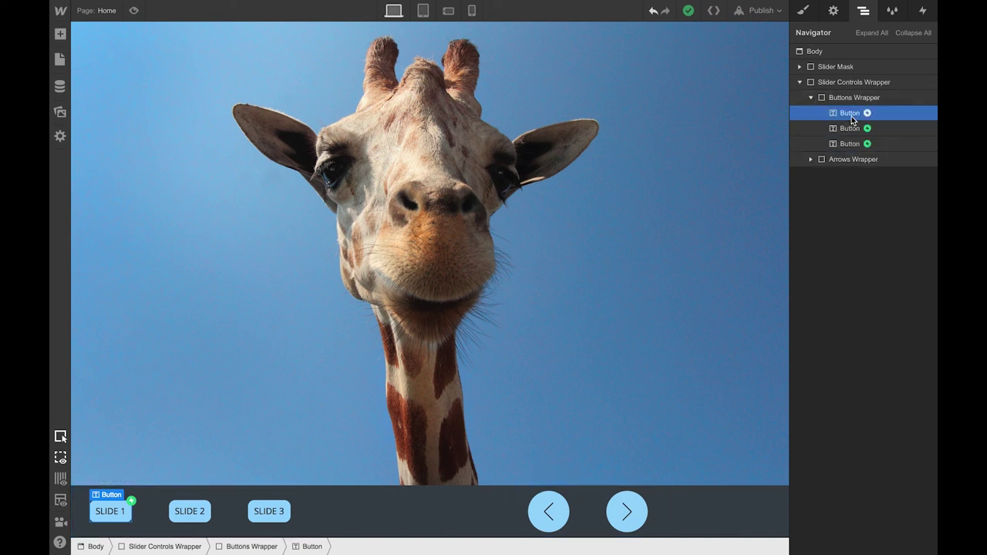
left_click(925, 13)
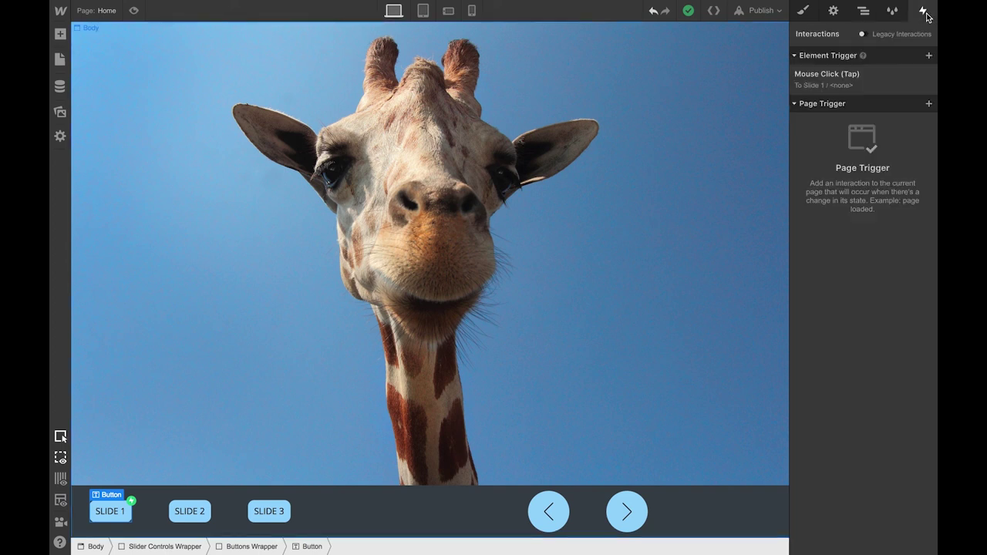
left_click(846, 82)
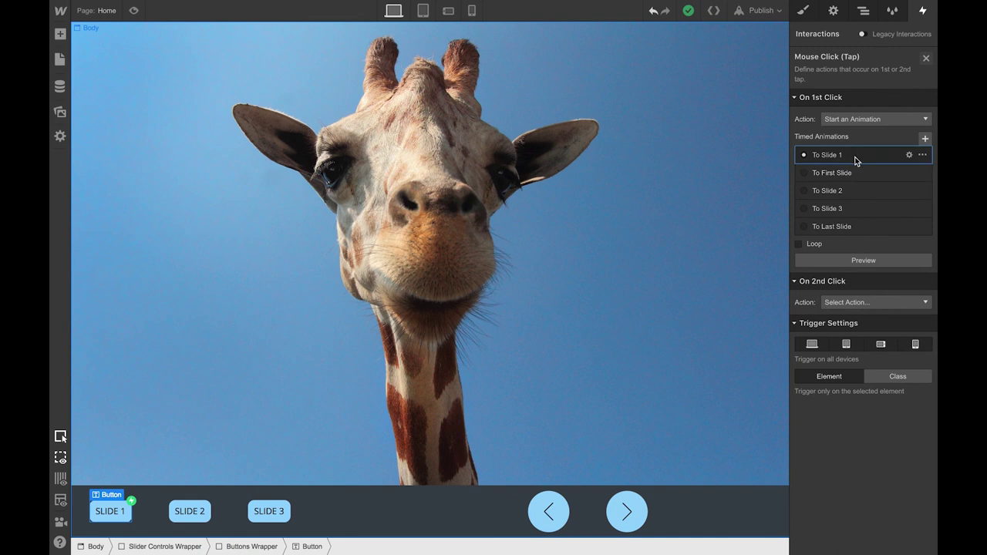
left_click(927, 60)
Step: Confirm the SLIDE 2 button's Mouse Click trigger runs To Slide 2
left_click(863, 10)
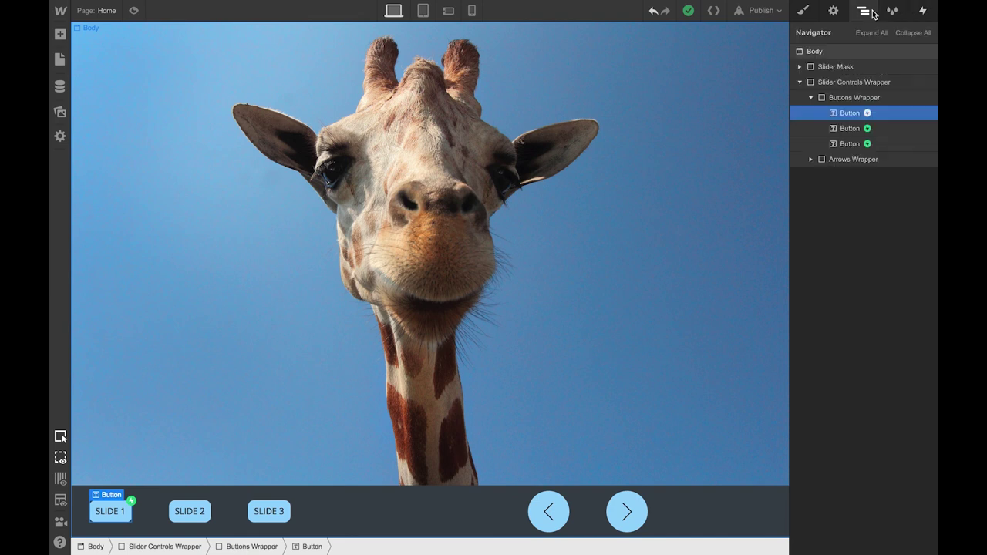
left_click(861, 129)
left_click(921, 11)
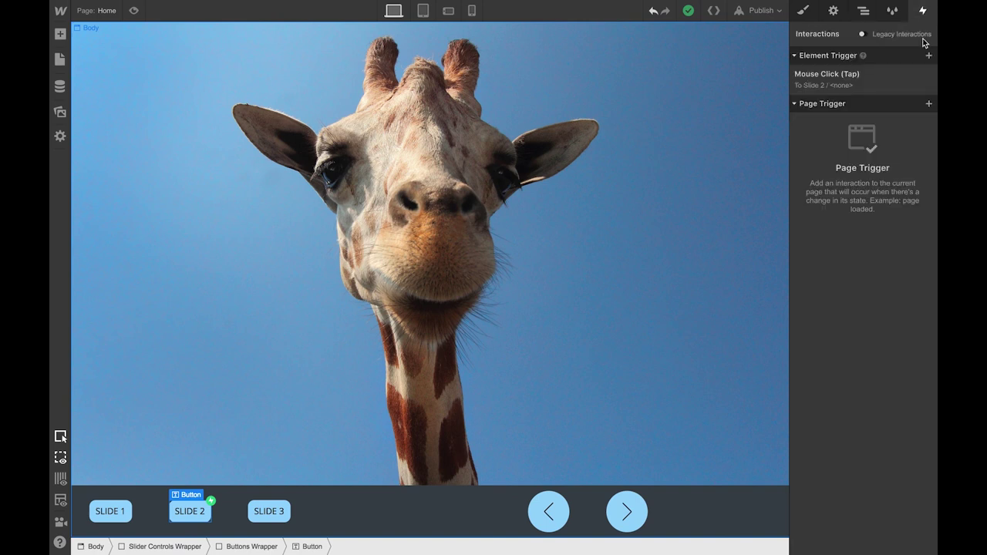
left_click(861, 80)
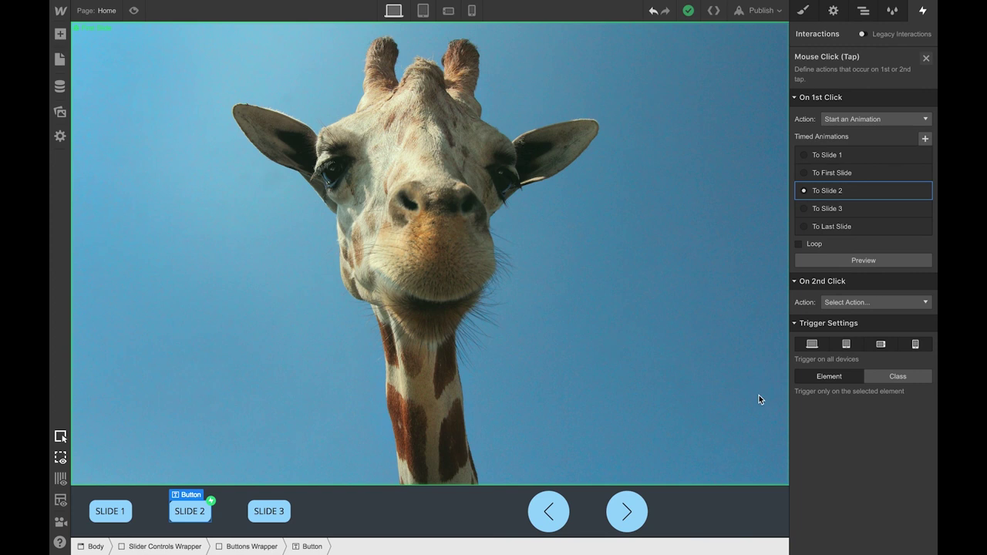
left_click(863, 12)
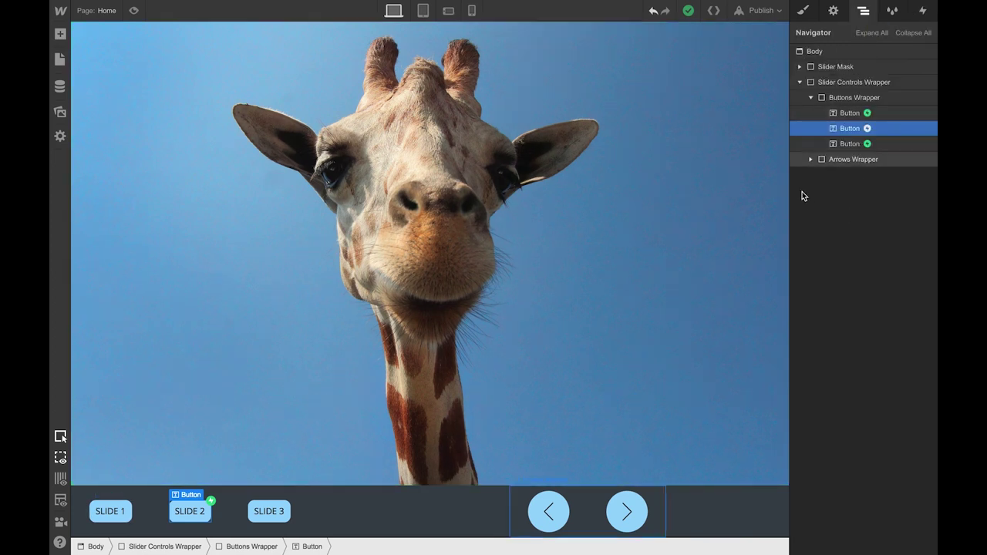
Step: Confirm the left arrow's Left To Last Trigger starts To Last Slide on click
left_click(810, 98)
left_click(810, 112)
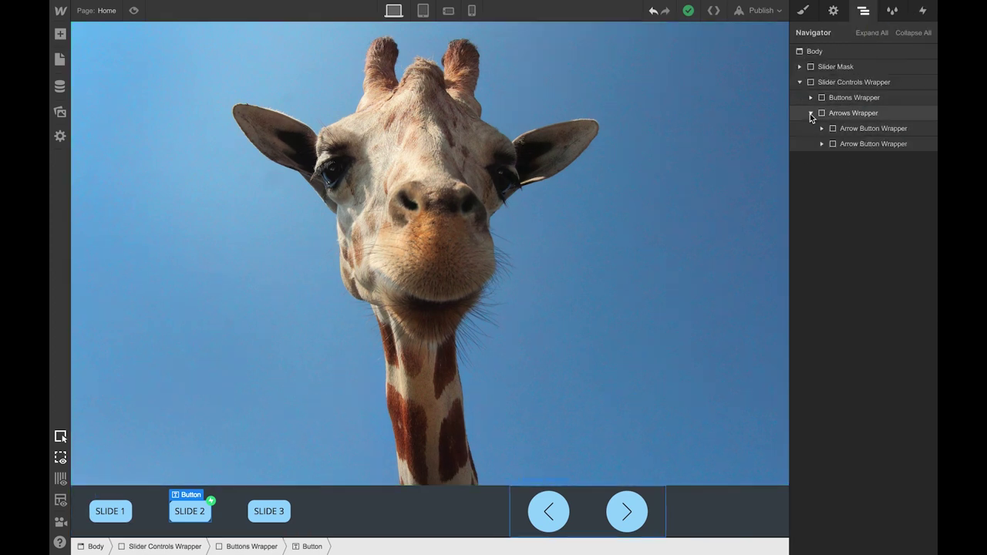
left_click(821, 128)
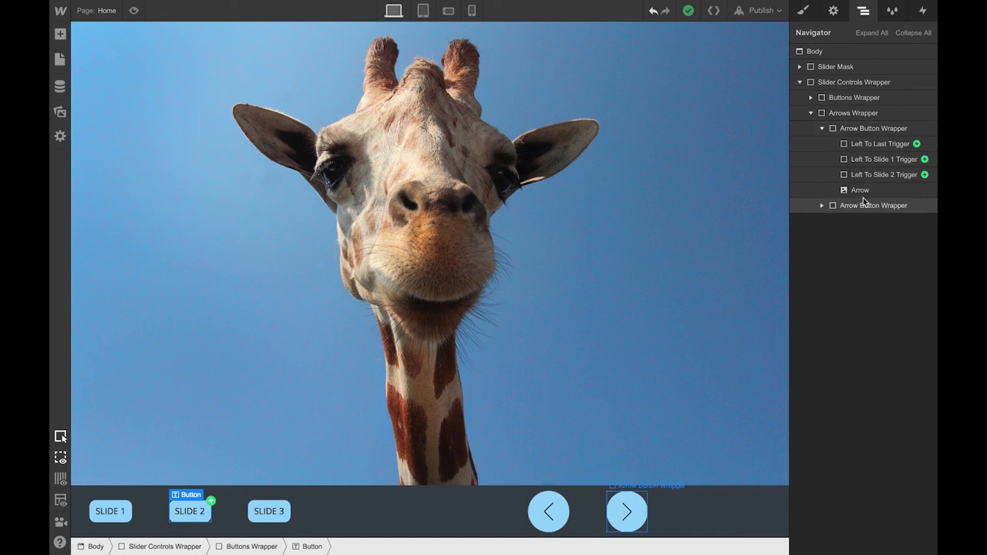
left_click(881, 149)
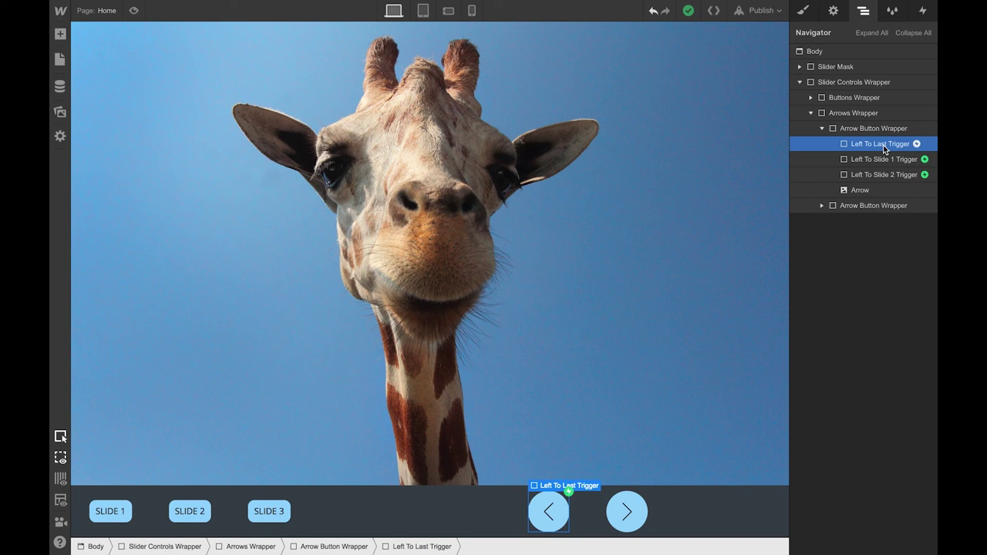
left_click(922, 11)
left_click(865, 80)
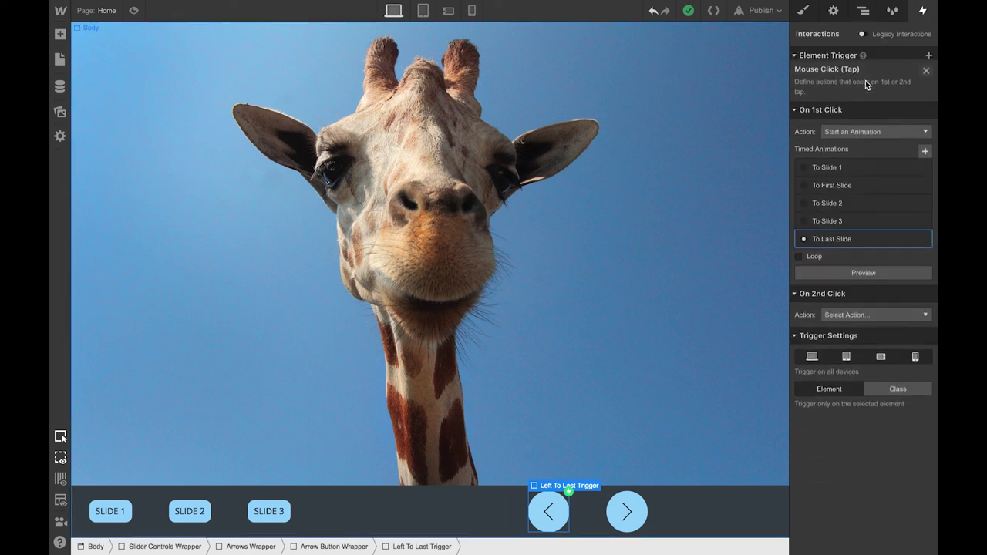
Step: Confirm Left To Slide 1 Trigger starts To Slide 1 on click
key("z")
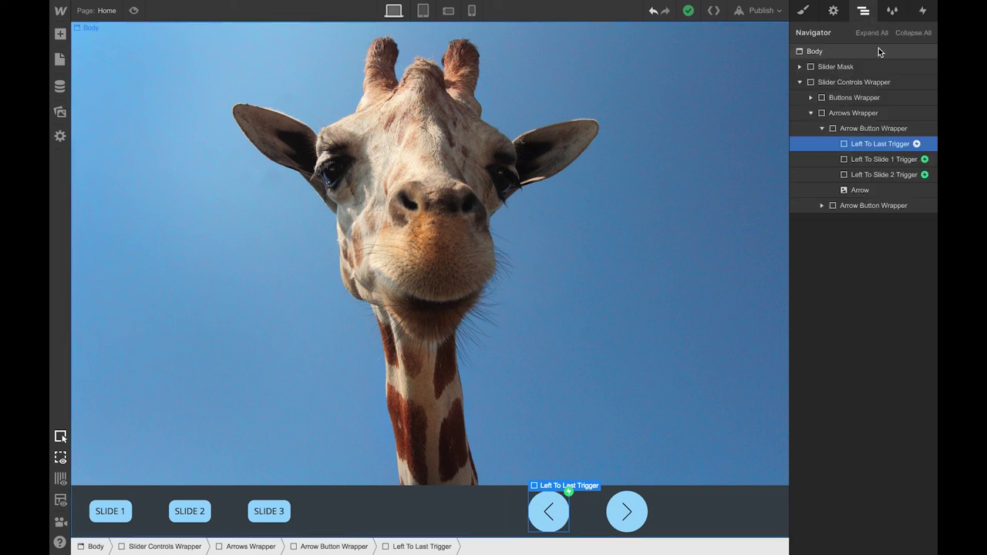
left_click(885, 159)
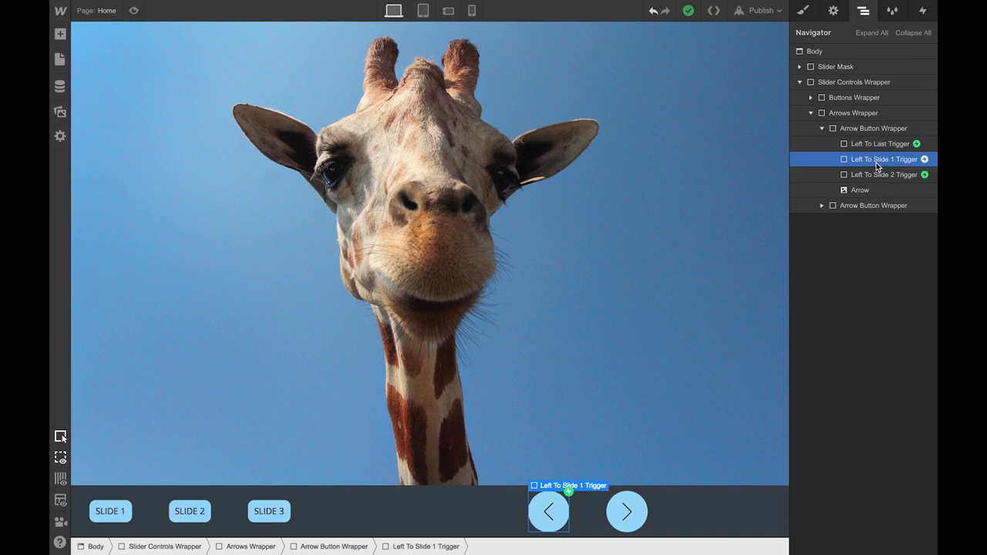
left_click(922, 11)
left_click(853, 88)
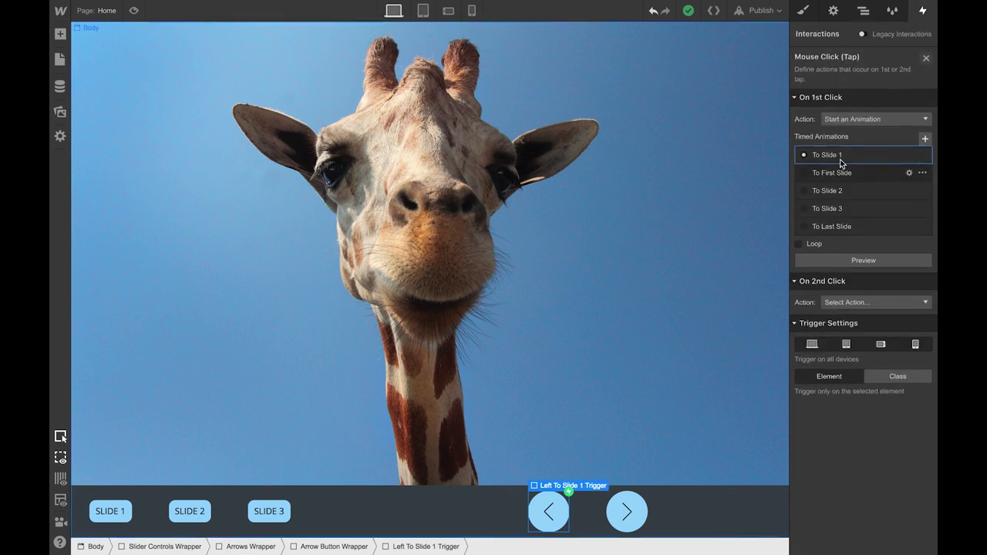
left_click(862, 11)
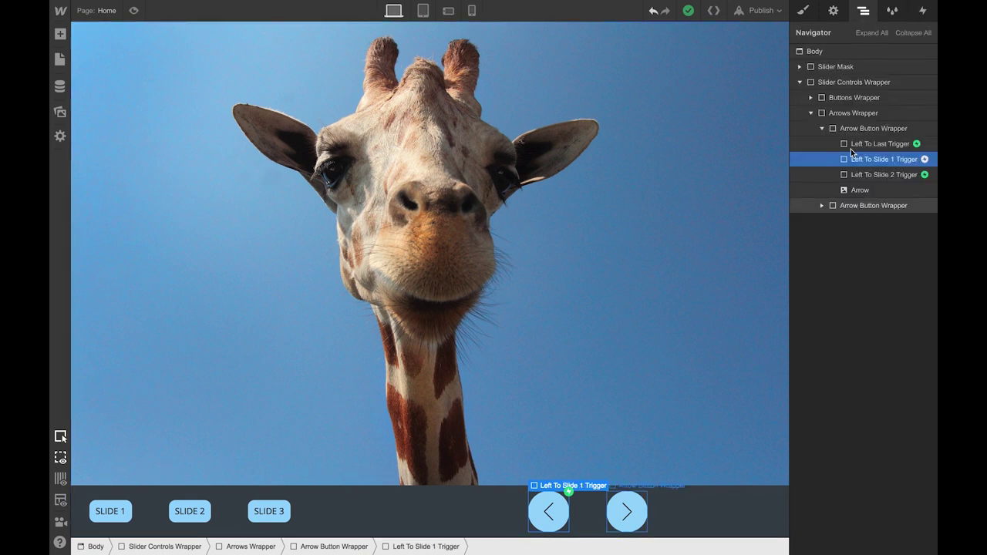